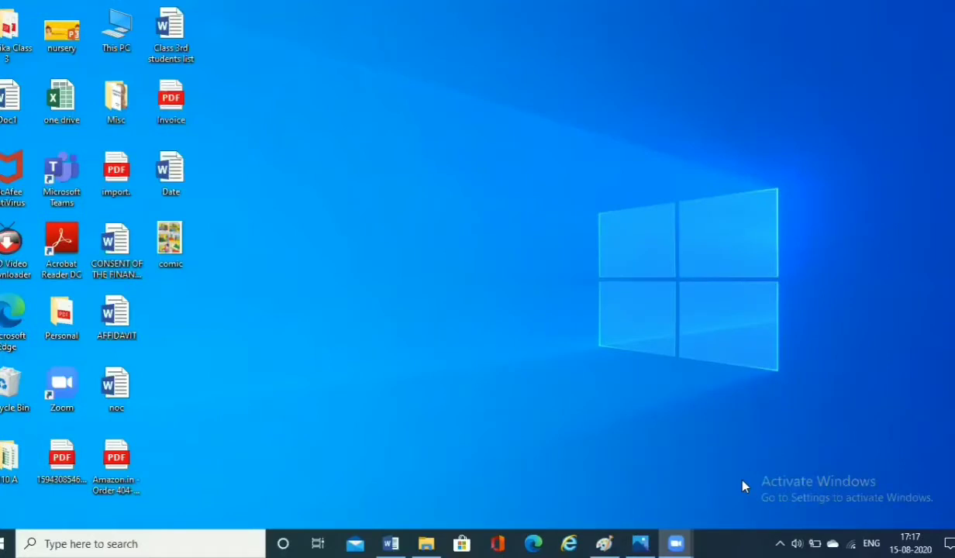
- View the comic.jpg picture in Photos, minimise it, and switch to the blank canvas in Paint
{"action": "left_click", "coordinate": [643, 543]}
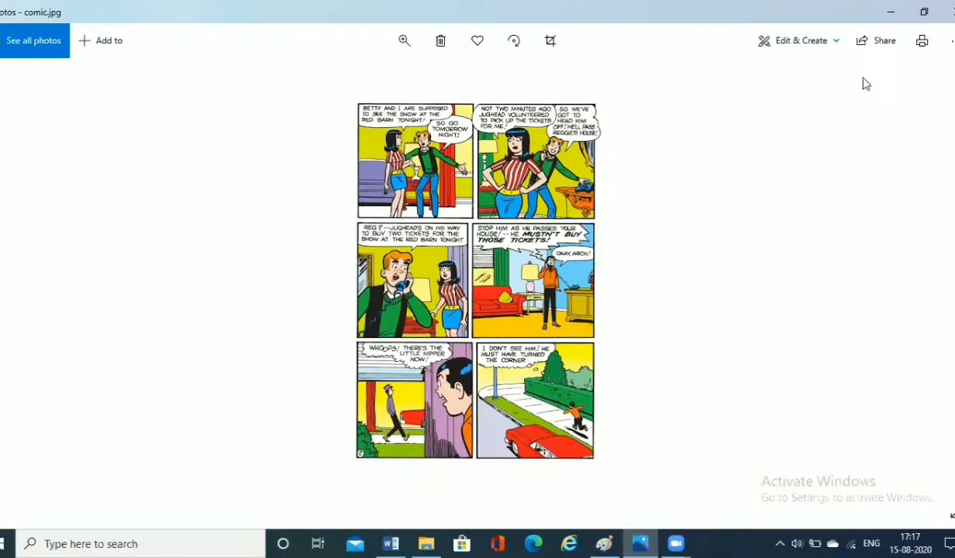
{"action": "left_click", "coordinate": [890, 11]}
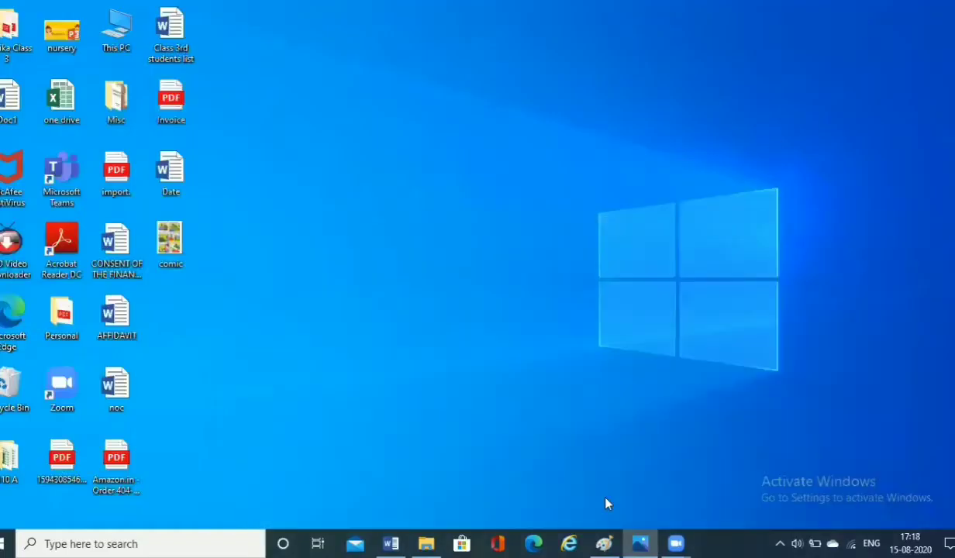
{"action": "left_click", "coordinate": [604, 543]}
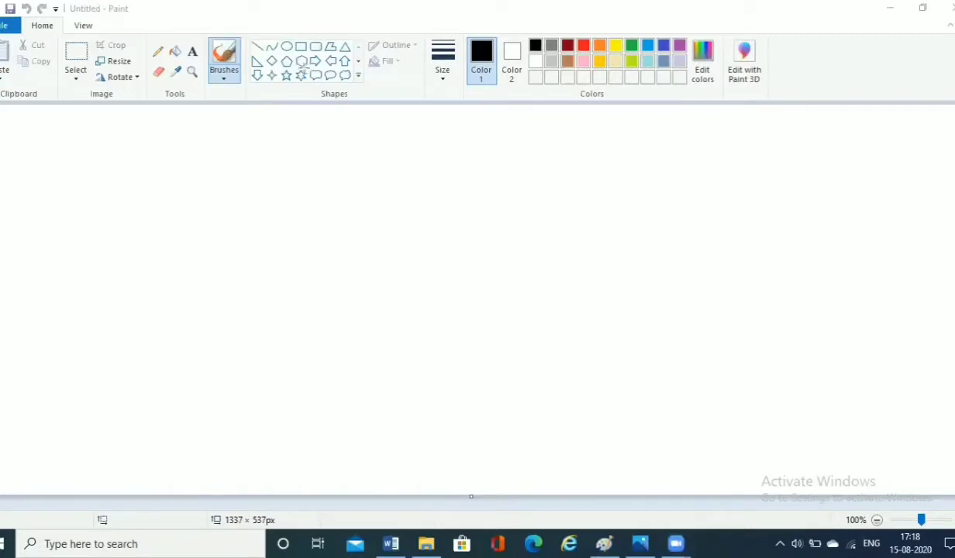
{"action": "left_click_drag", "start_coordinate": [327, 88], "coordinate": [362, 87]}
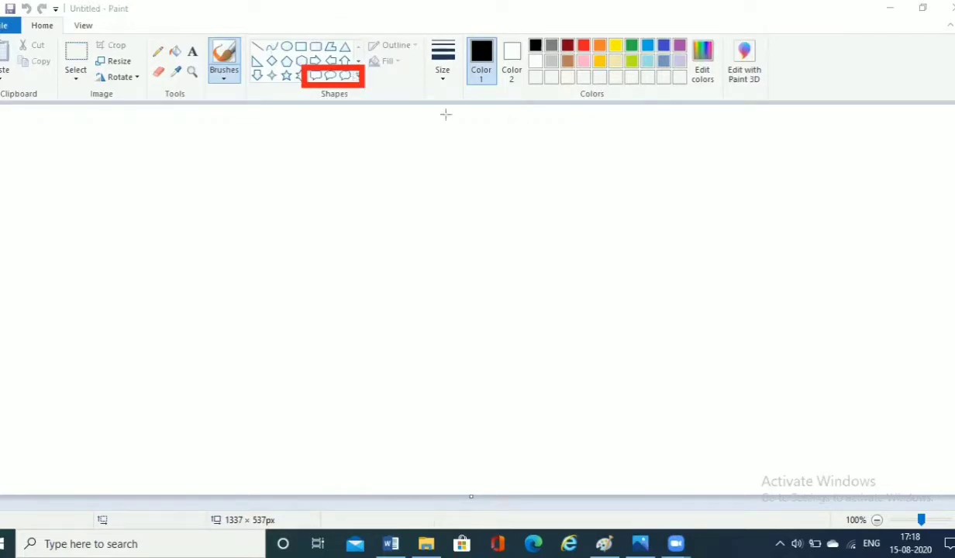
{"action": "left_click", "coordinate": [536, 48]}
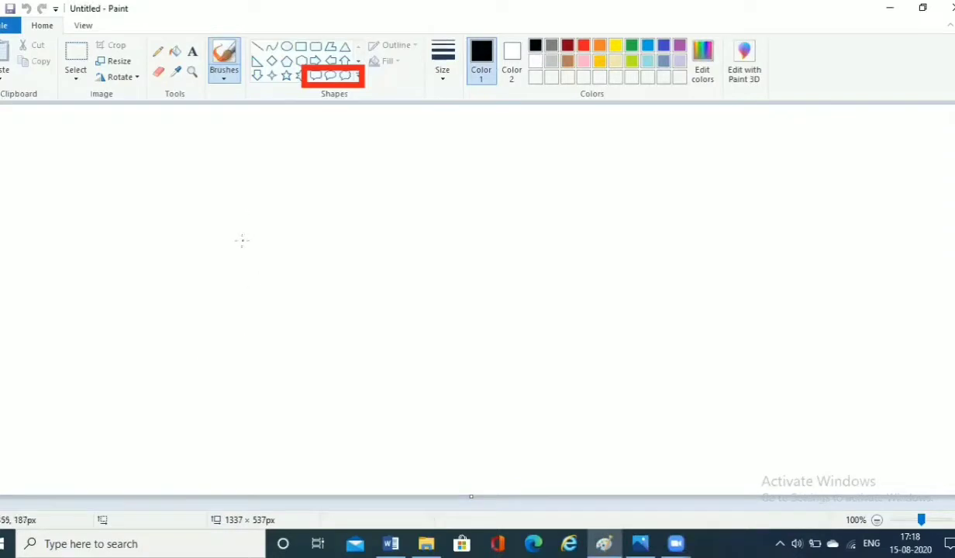
{"action": "left_click_drag", "start_coordinate": [242, 240], "coordinate": [284, 302]}
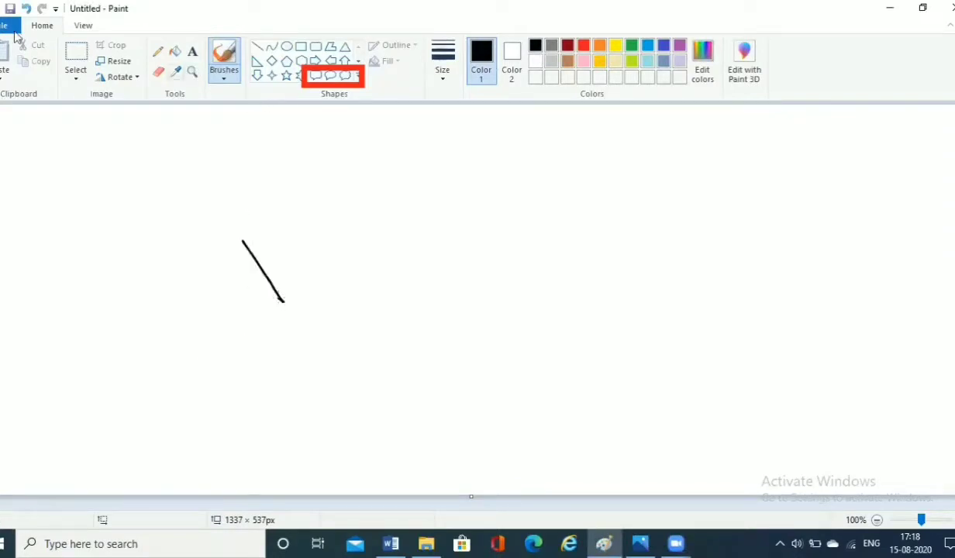
{"action": "left_click", "coordinate": [26, 8]}
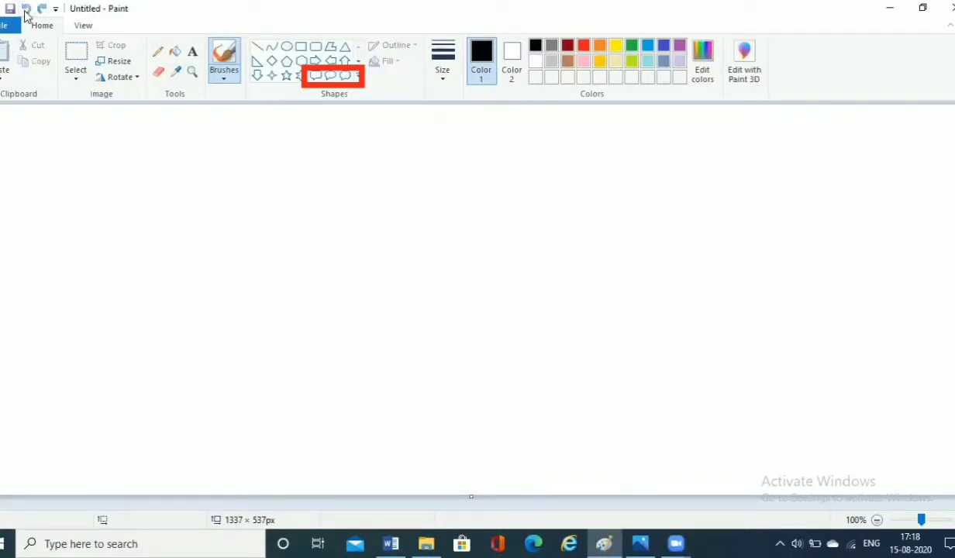
- Draw a human figure's oval head with a rectangular body about 55 × 117 px directly below it
{"action": "left_click", "coordinate": [287, 46]}
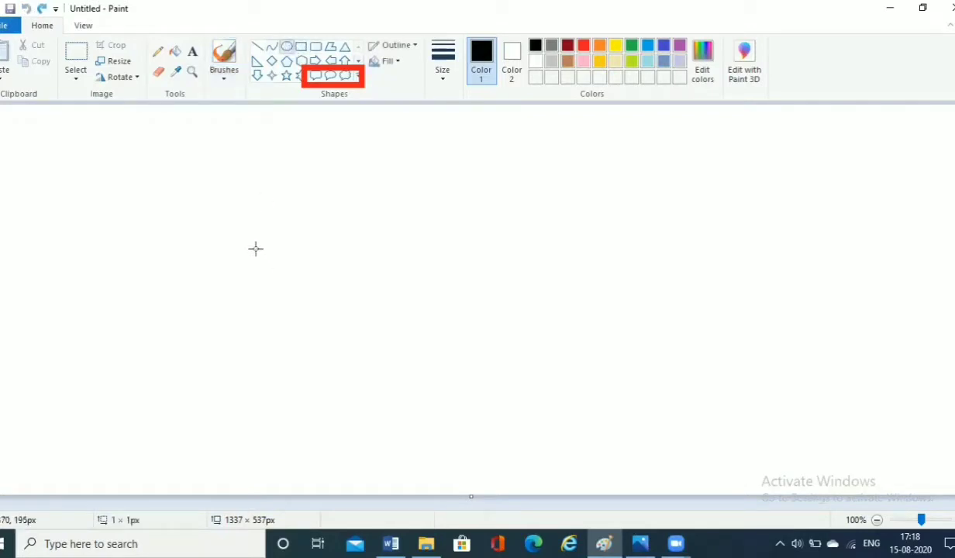
{"action": "left_click_drag", "start_coordinate": [253, 245], "coordinate": [294, 382]}
{"action": "left_click", "coordinate": [301, 46]}
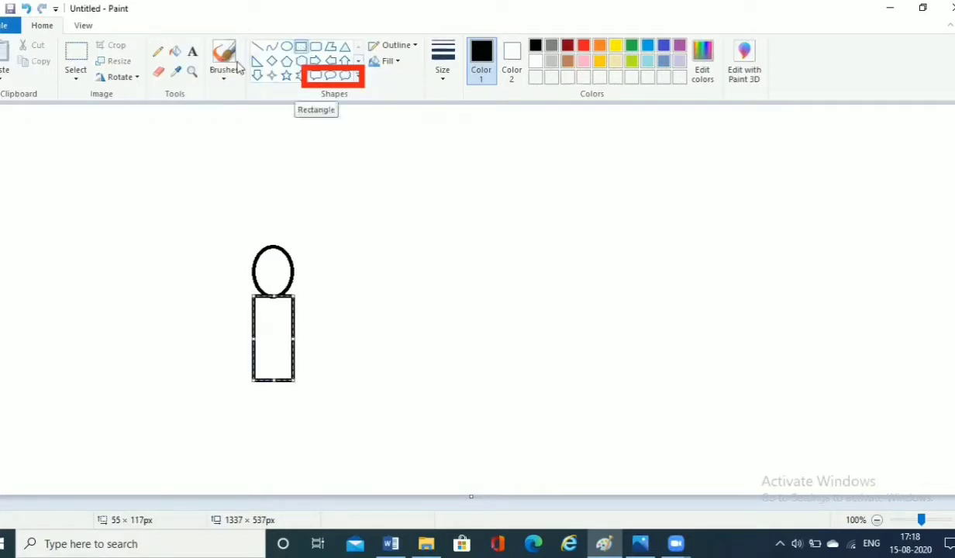
- Add two straight arms sloping outward from the body's upper corners, about 48 × 51 px and 59 × 68 px
{"action": "left_click", "coordinate": [258, 45]}
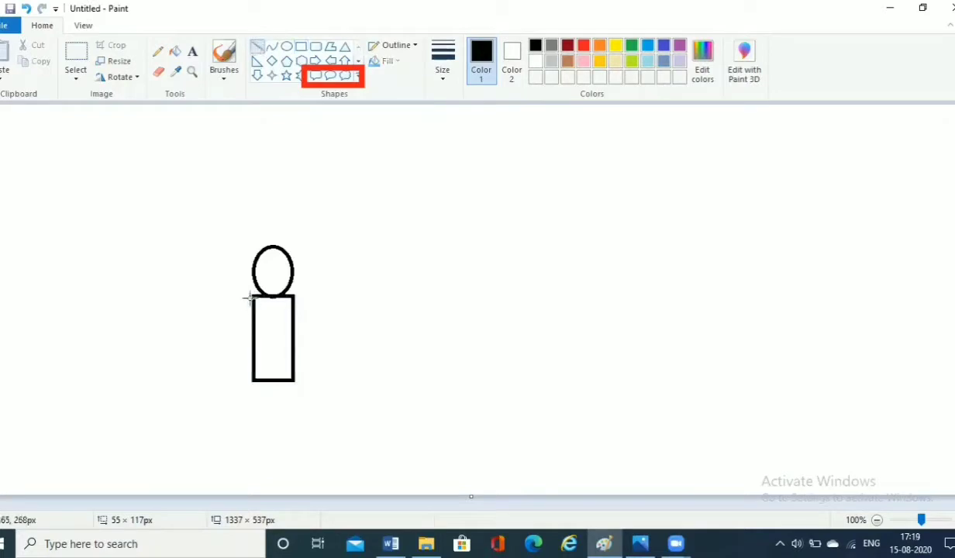
{"action": "left_click_drag", "start_coordinate": [251, 297], "coordinate": [215, 333]}
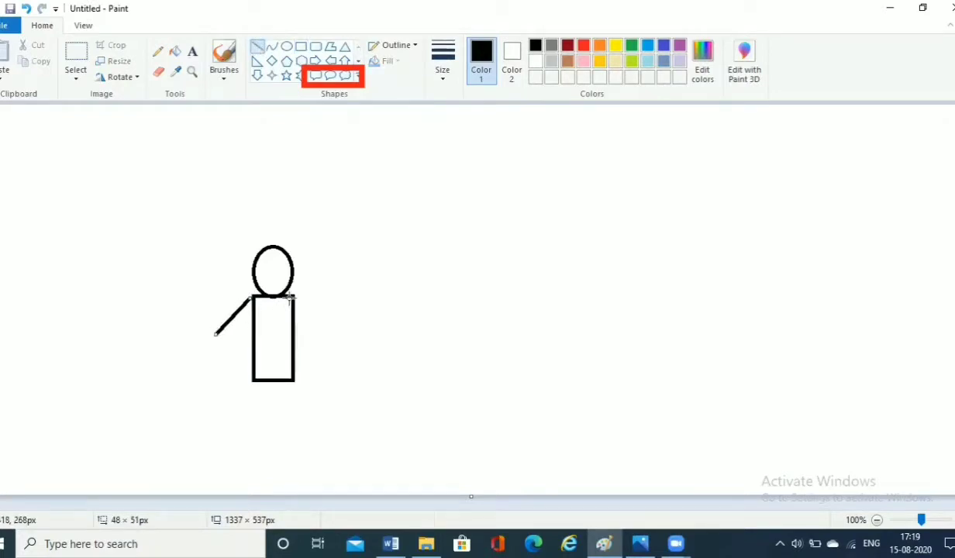
{"action": "left_click_drag", "start_coordinate": [295, 297], "coordinate": [332, 343]}
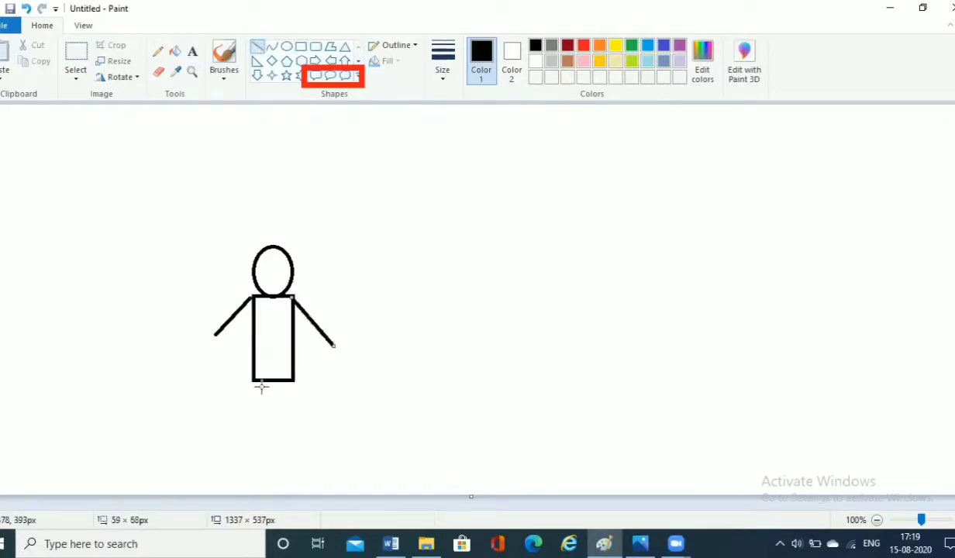
- Draw two straight legs about 95 px long below the body, ending in short horizontal feet
{"action": "mouse_move", "coordinate": [262, 382]}
{"action": "left_mouse_down"}
{"action": "mouse_move", "coordinate": [252, 452]}
{"action": "mouse_move", "coordinate": [263, 454]}
{"action": "left_mouse_up"}
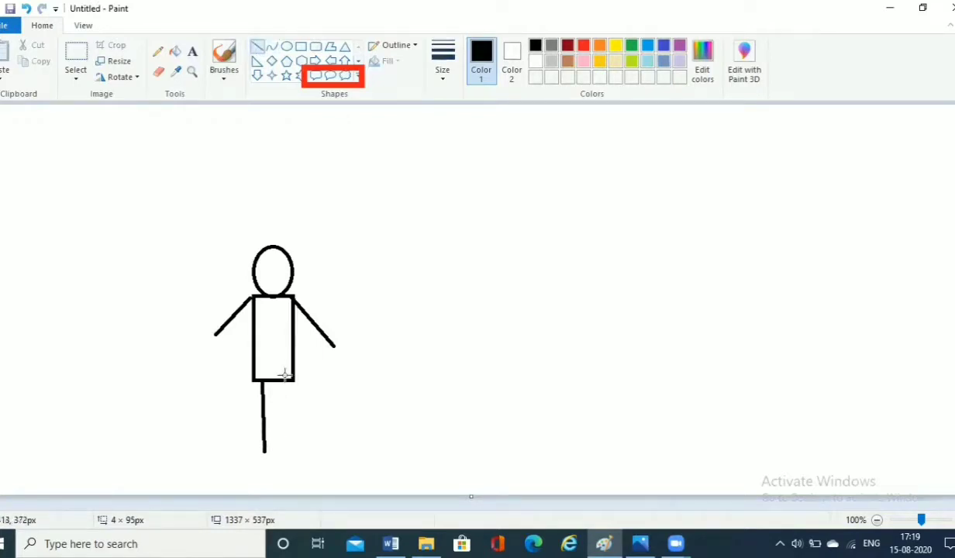
{"action": "left_click_drag", "start_coordinate": [279, 423], "coordinate": [280, 454]}
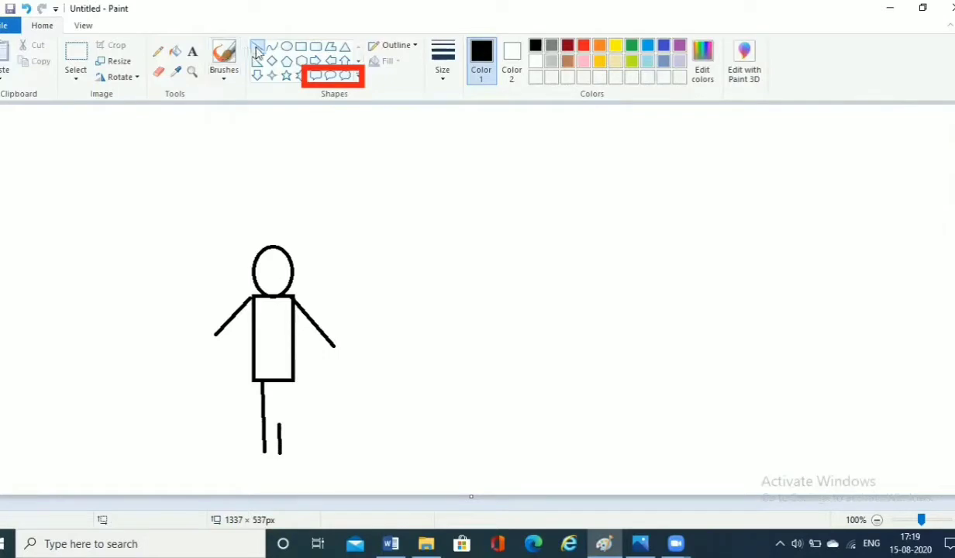
{"action": "mouse_move", "coordinate": [275, 376]}
{"action": "left_mouse_down"}
{"action": "mouse_move", "coordinate": [277, 431]}
{"action": "mouse_move", "coordinate": [292, 452]}
{"action": "mouse_move", "coordinate": [275, 452]}
{"action": "left_mouse_up"}
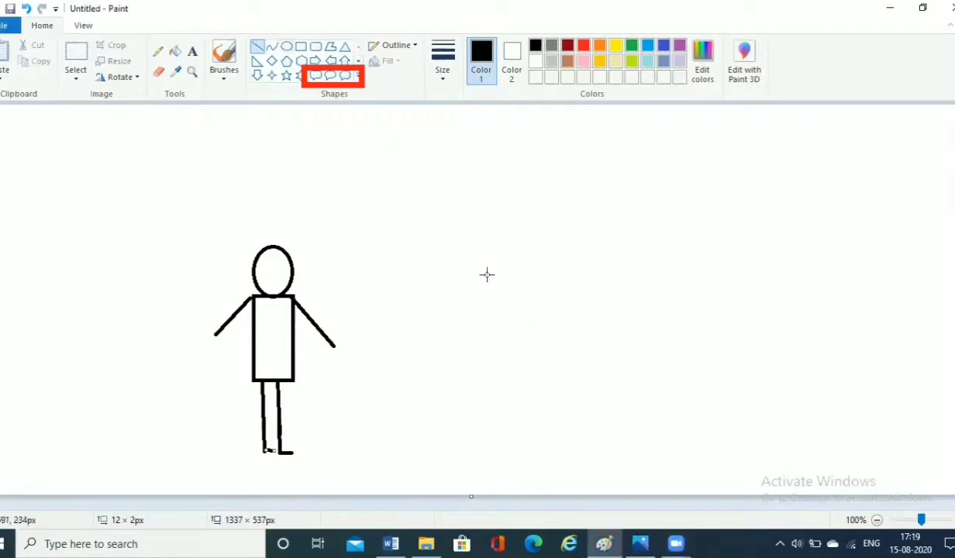
{"action": "mouse_move", "coordinate": [487, 275]}
{"action": "left_mouse_down"}
{"action": "mouse_move", "coordinate": [566, 362]}
{"action": "mouse_move", "coordinate": [440, 272]}
{"action": "left_mouse_up"}
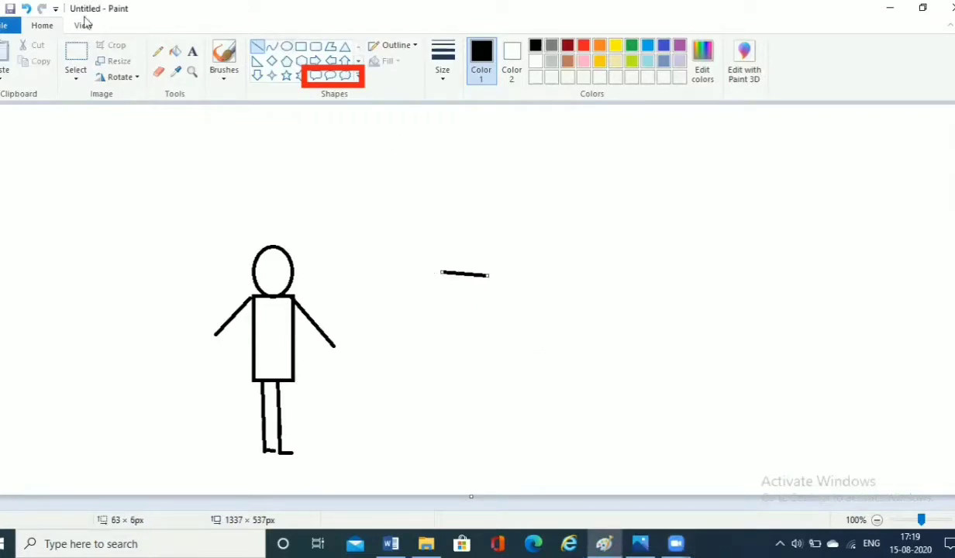
{"action": "left_click", "coordinate": [26, 9]}
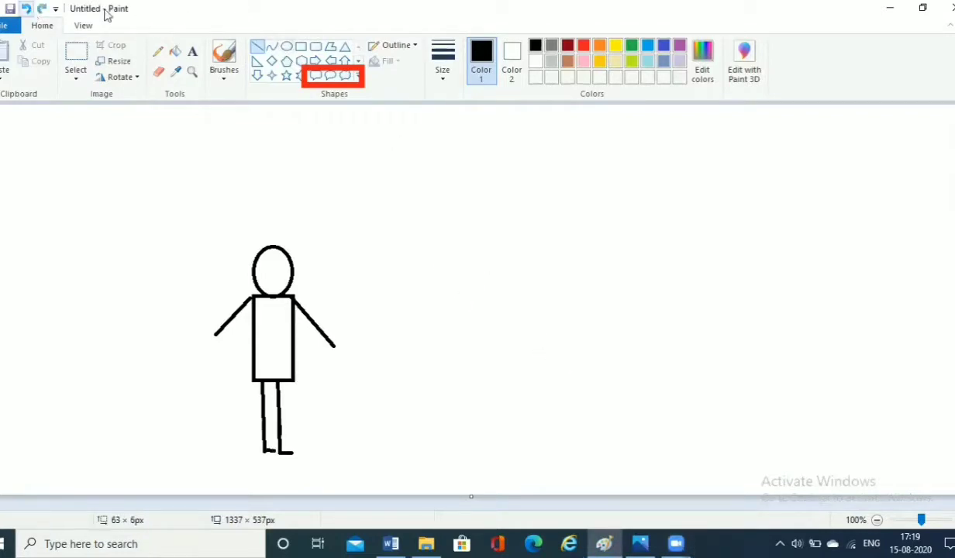
- Draw a circle about 95 × 95 px for a ball and move it to ground level beside the figure
{"action": "left_click", "coordinate": [286, 48]}
{"action": "left_click_drag", "start_coordinate": [517, 243], "coordinate": [586, 313]}
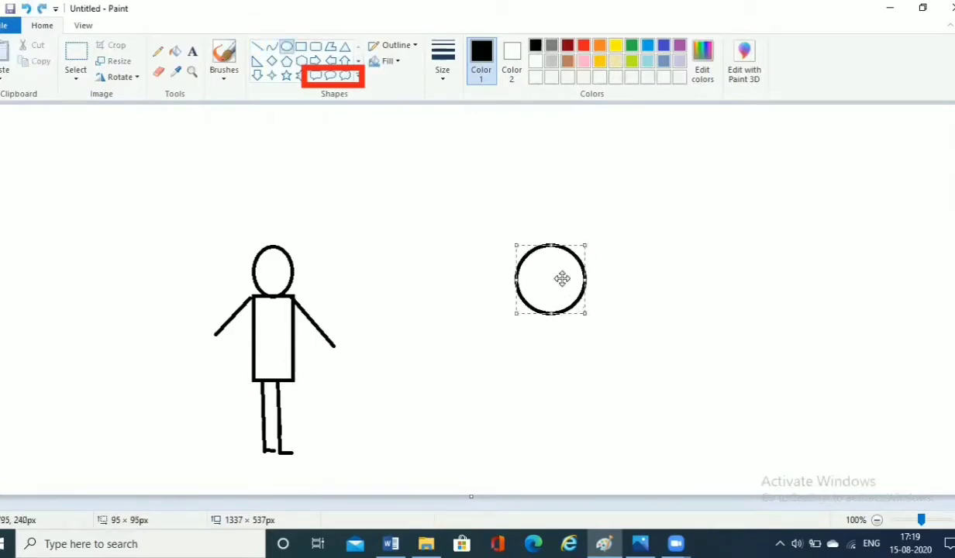
{"action": "left_click_drag", "start_coordinate": [562, 278], "coordinate": [624, 409]}
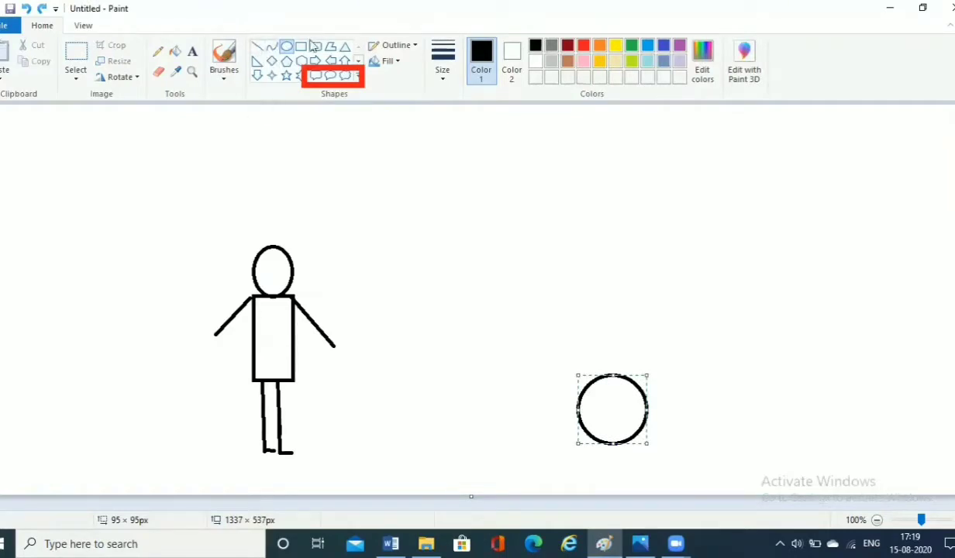
- Draw two curved seam lines across the ball, about 28 × 90 px and 26 × 81 px
{"action": "left_click", "coordinate": [272, 46]}
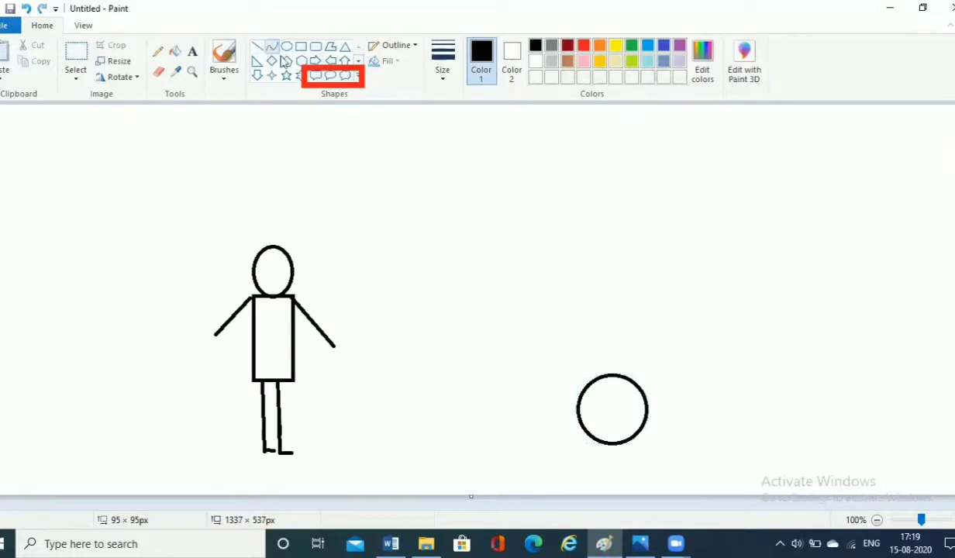
{"action": "left_click_drag", "start_coordinate": [605, 375], "coordinate": [609, 403]}
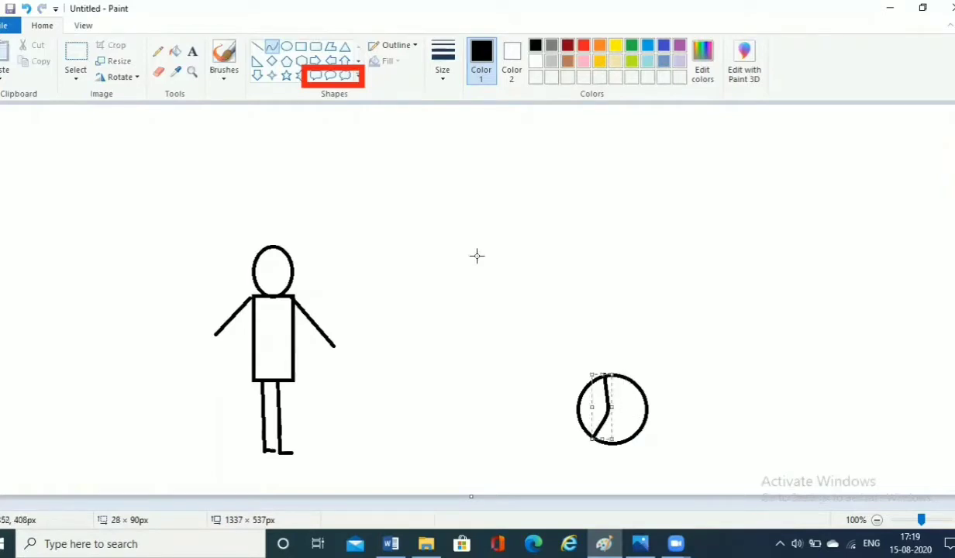
{"action": "left_click", "coordinate": [271, 46]}
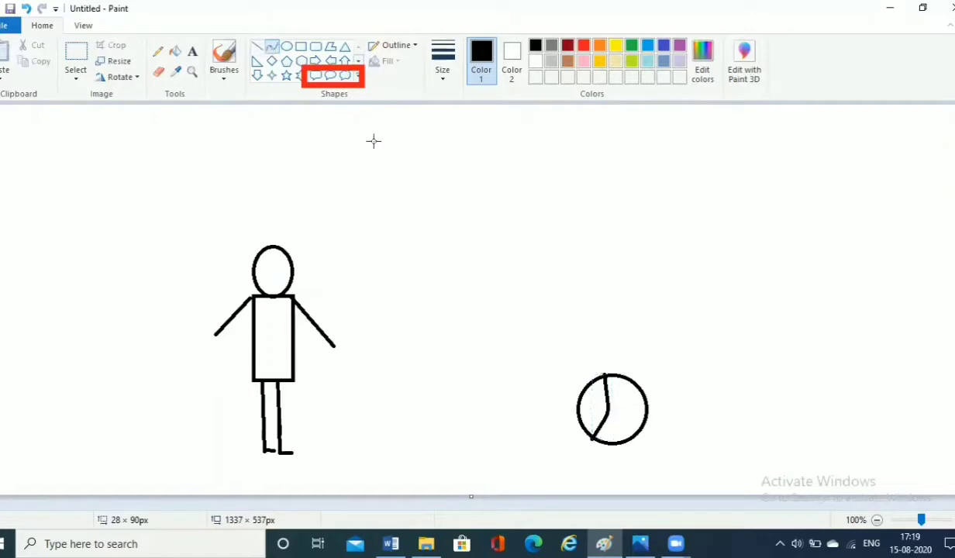
{"action": "left_click_drag", "start_coordinate": [630, 379], "coordinate": [639, 403]}
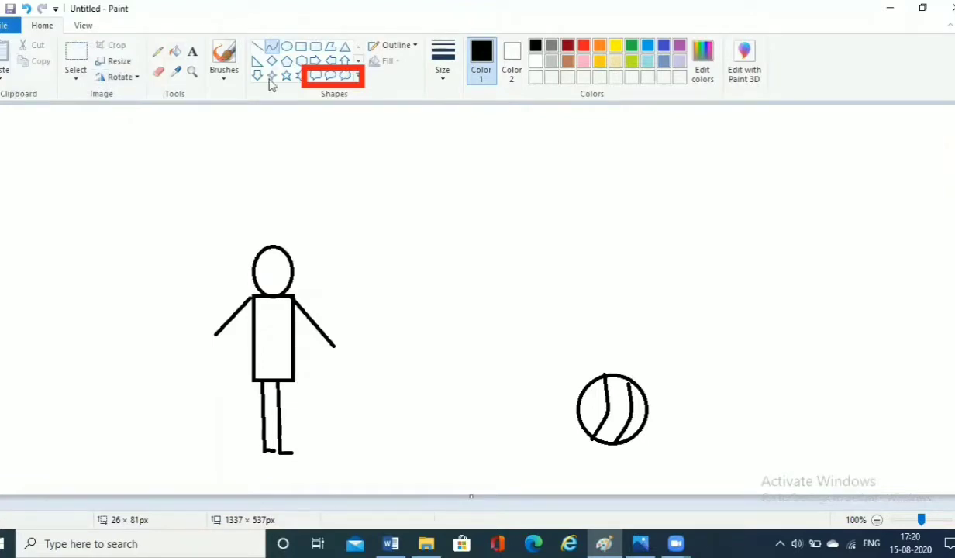
- Draw three empty callouts around the figure: rounded rectangular about 175 × 150 px, oval about 188 × 127 px, and cloud about 217 × 159 px
{"action": "left_click", "coordinate": [315, 75]}
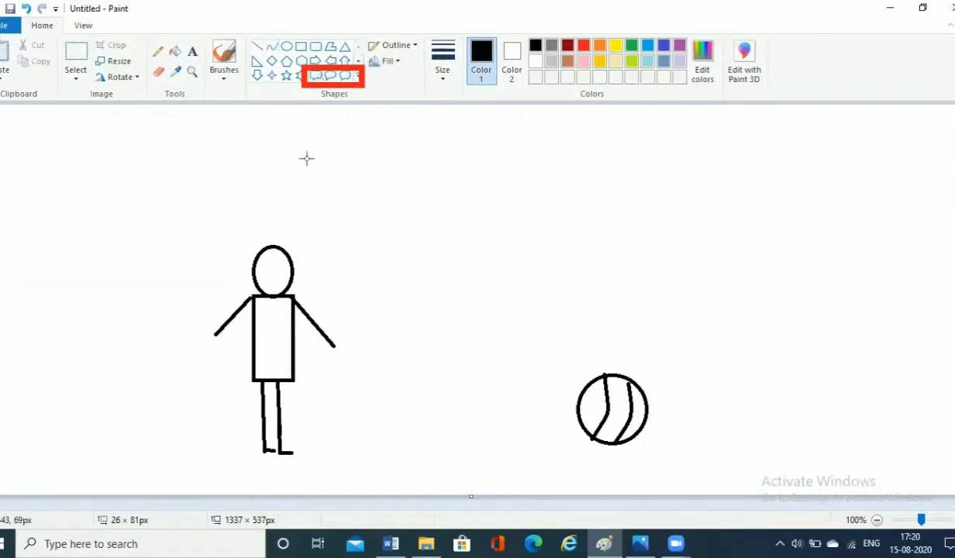
{"action": "left_click_drag", "start_coordinate": [300, 140], "coordinate": [429, 249]}
{"action": "left_click", "coordinate": [331, 75]}
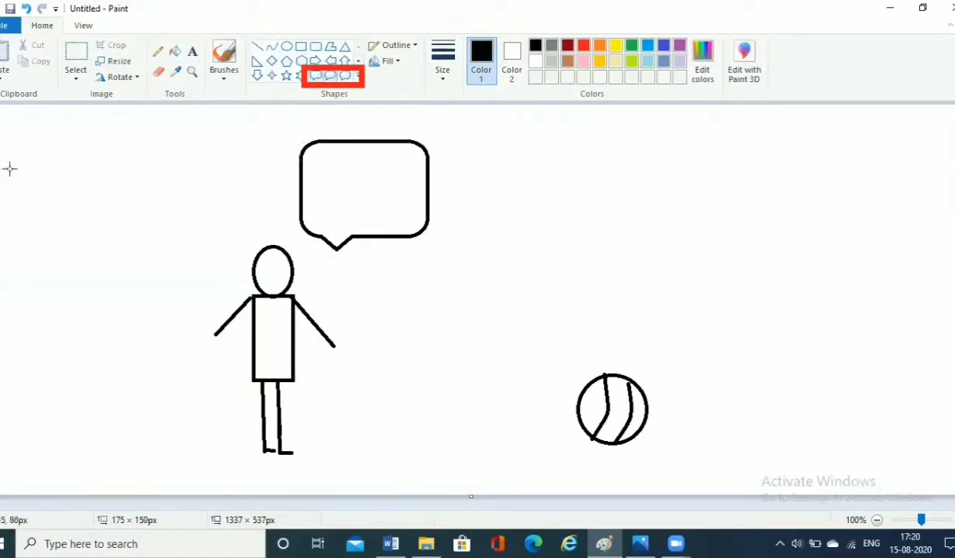
{"action": "left_click_drag", "start_coordinate": [8, 168], "coordinate": [147, 260]}
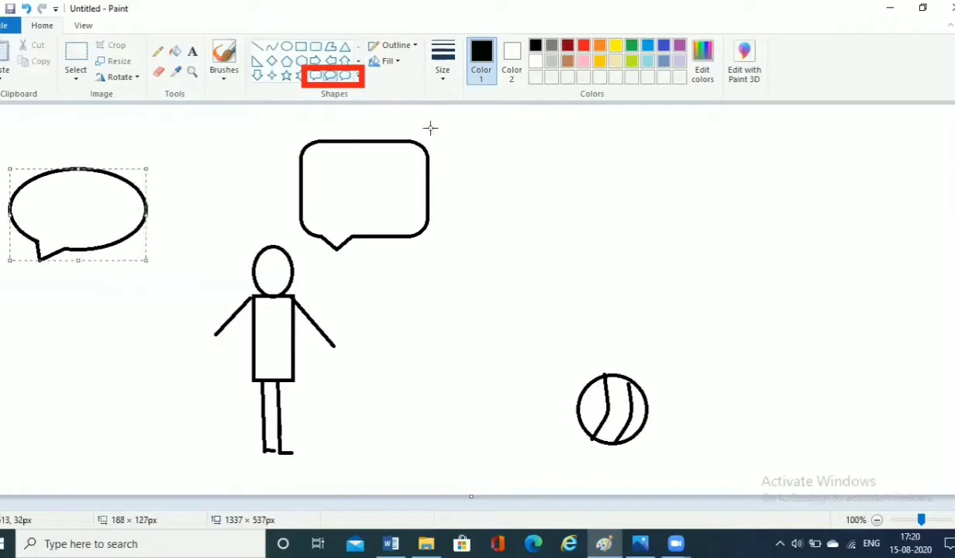
{"action": "left_click", "coordinate": [349, 75]}
{"action": "left_click_drag", "start_coordinate": [512, 164], "coordinate": [670, 279]}
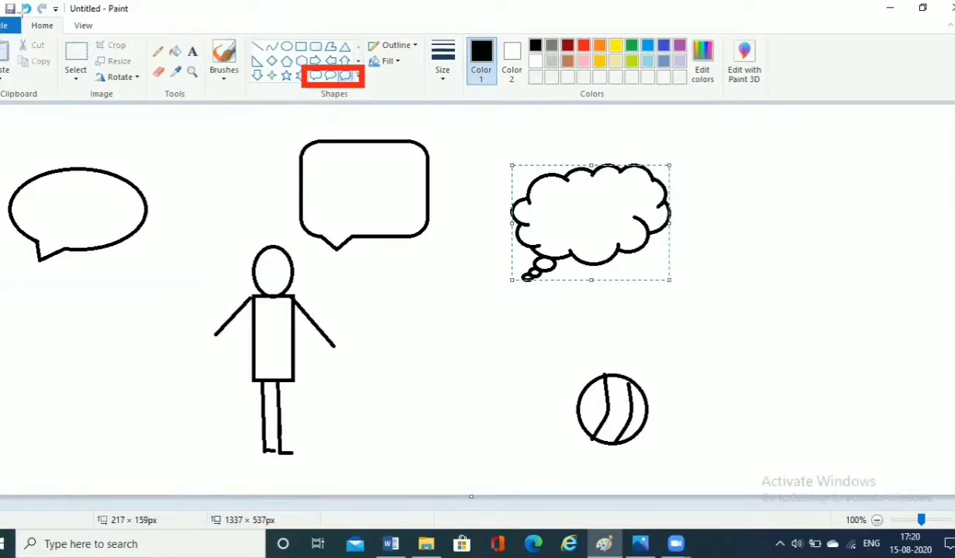
{"action": "left_click_drag", "start_coordinate": [22, 13], "coordinate": [63, 33]}
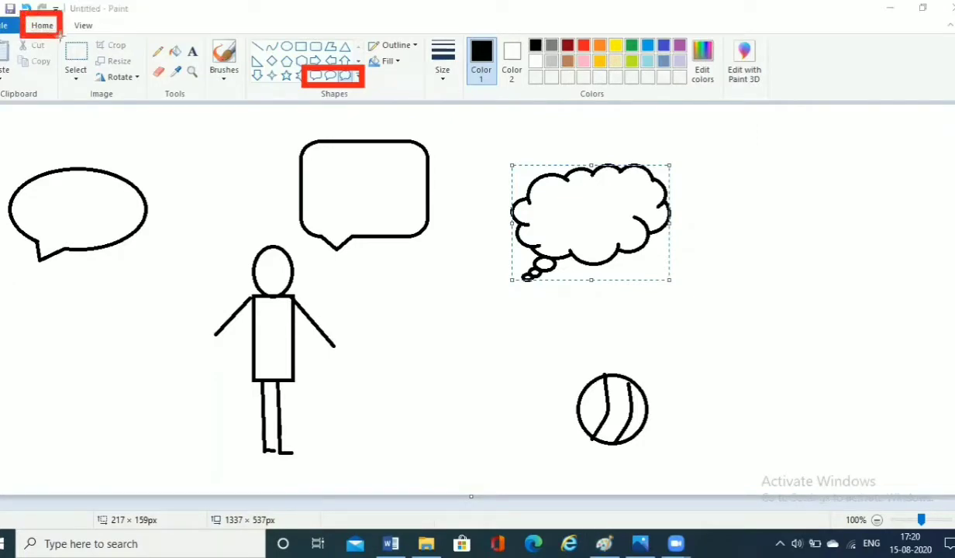
{"action": "mouse_move", "coordinate": [243, 33]}
{"action": "left_mouse_down"}
{"action": "mouse_move", "coordinate": [243, 111]}
{"action": "mouse_move", "coordinate": [391, 111]}
{"action": "left_mouse_up"}
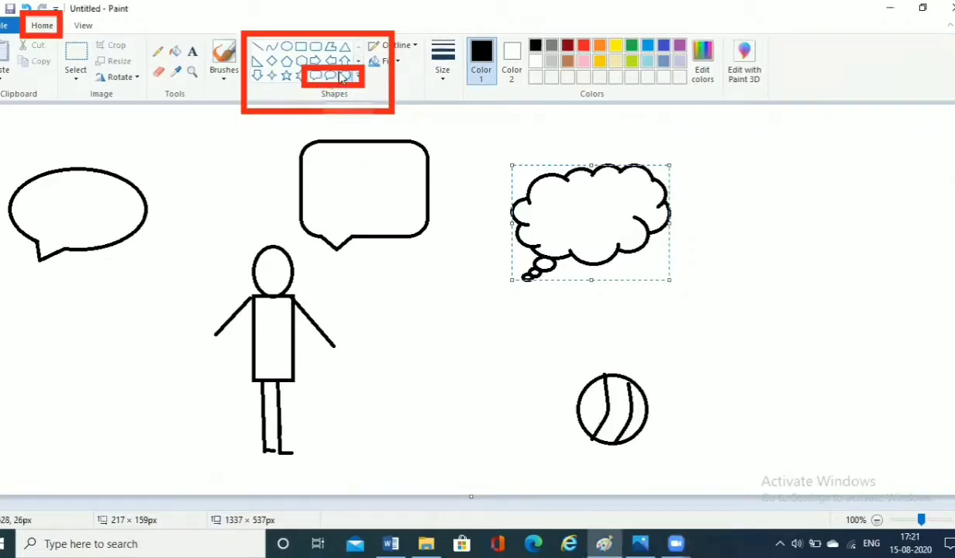
- Draw an indigo oval callout about 278 × 144 px with the thickest outline above and beside the ball
{"action": "left_click", "coordinate": [332, 78]}
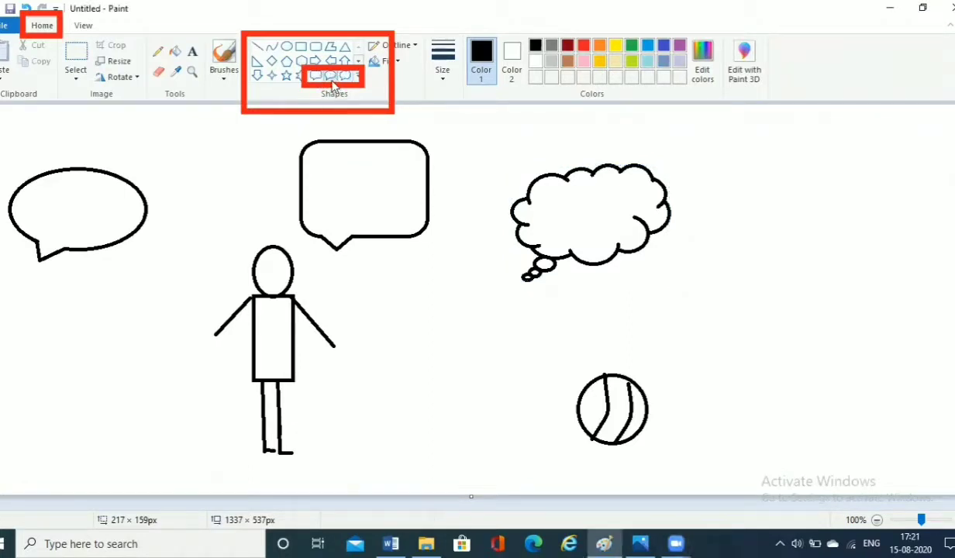
{"action": "left_click", "coordinate": [443, 76]}
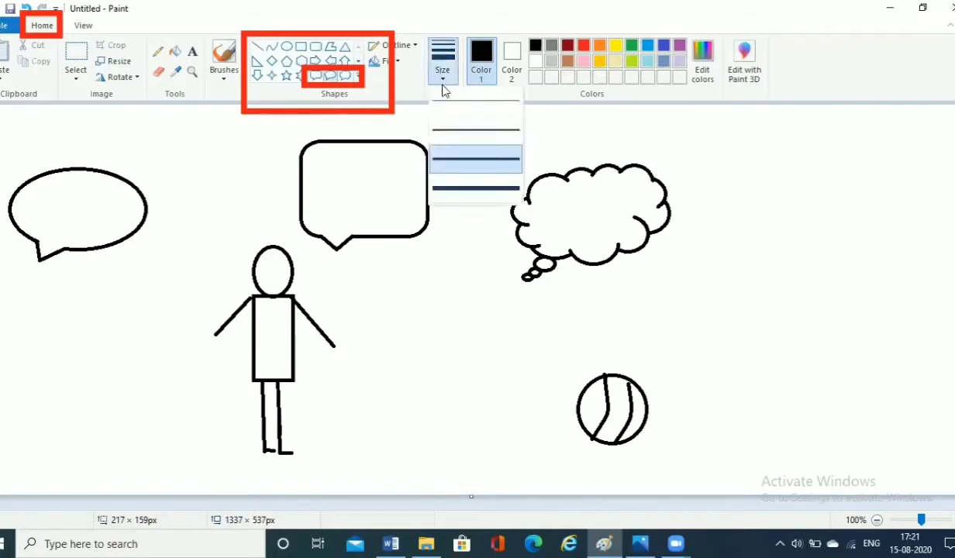
{"action": "left_click", "coordinate": [463, 188]}
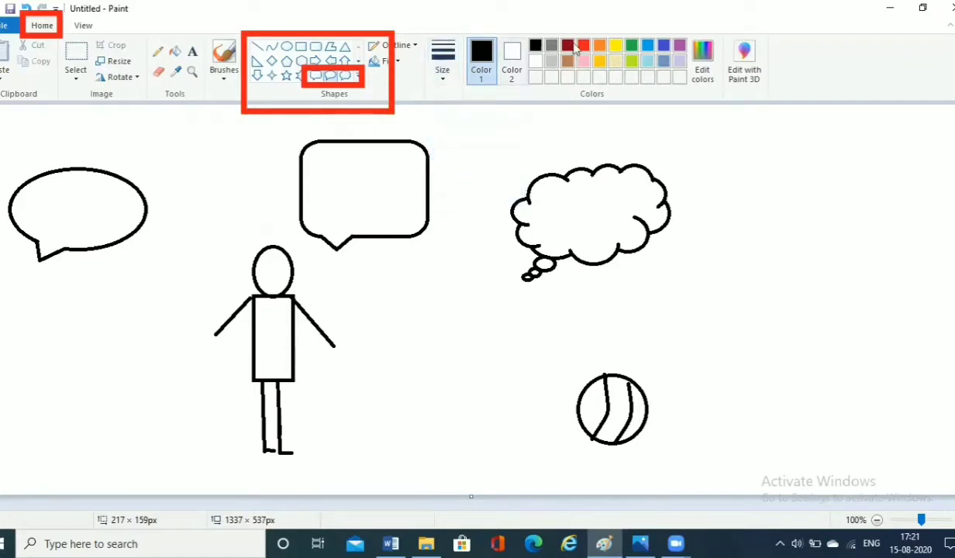
{"action": "left_click", "coordinate": [663, 48]}
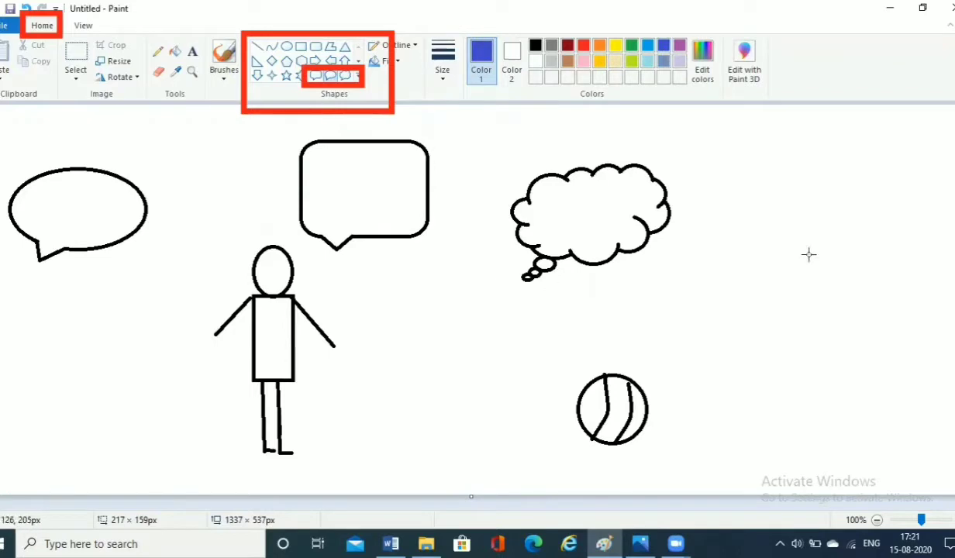
{"action": "left_click_drag", "start_coordinate": [711, 258], "coordinate": [913, 361]}
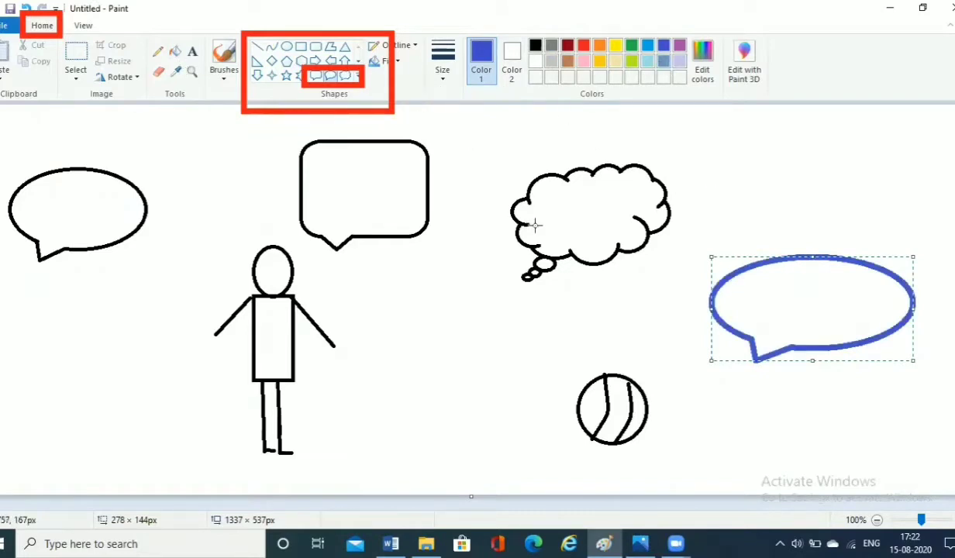
{"action": "left_click", "coordinate": [510, 211]}
- Fill the inside of the indigo oval callout with light turquoise
{"action": "left_click", "coordinate": [172, 55]}
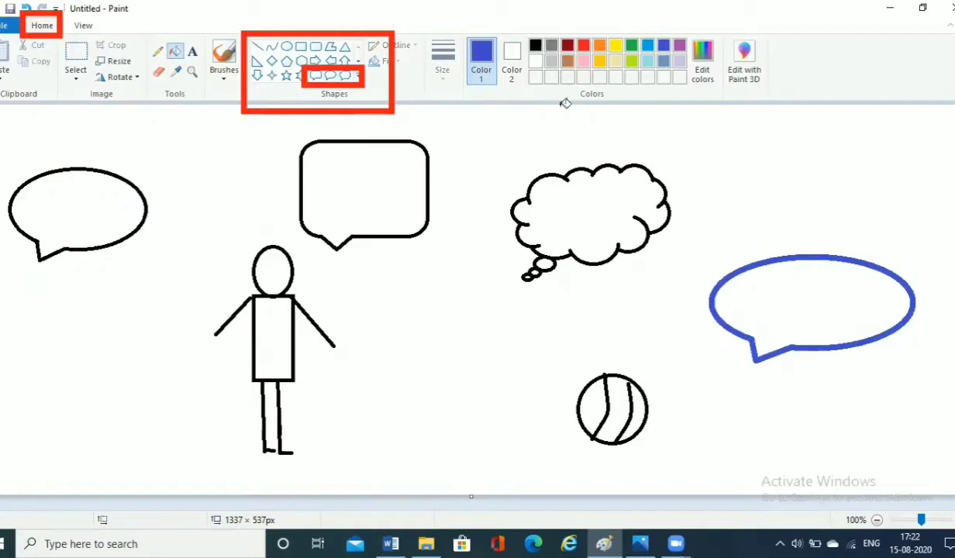
{"action": "left_click", "coordinate": [648, 60]}
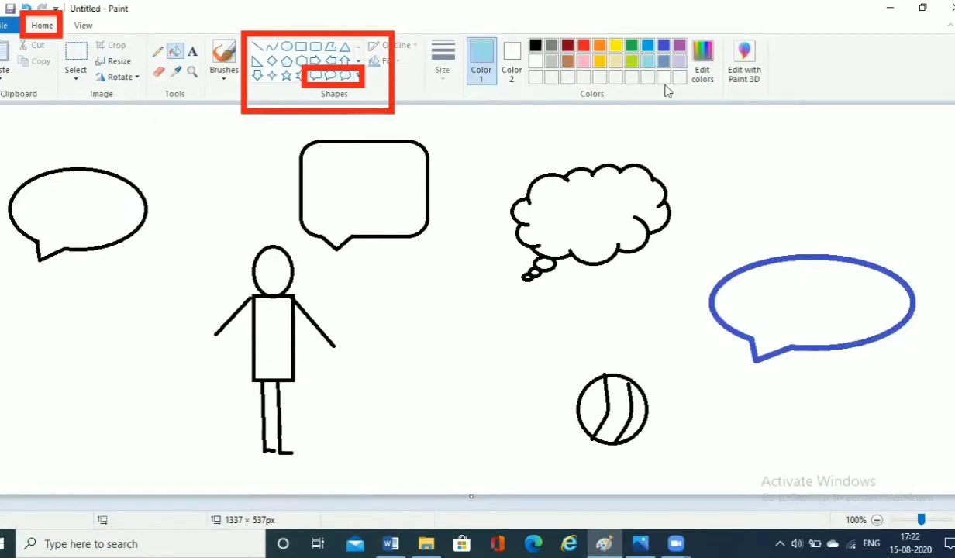
{"action": "left_click", "coordinate": [826, 314]}
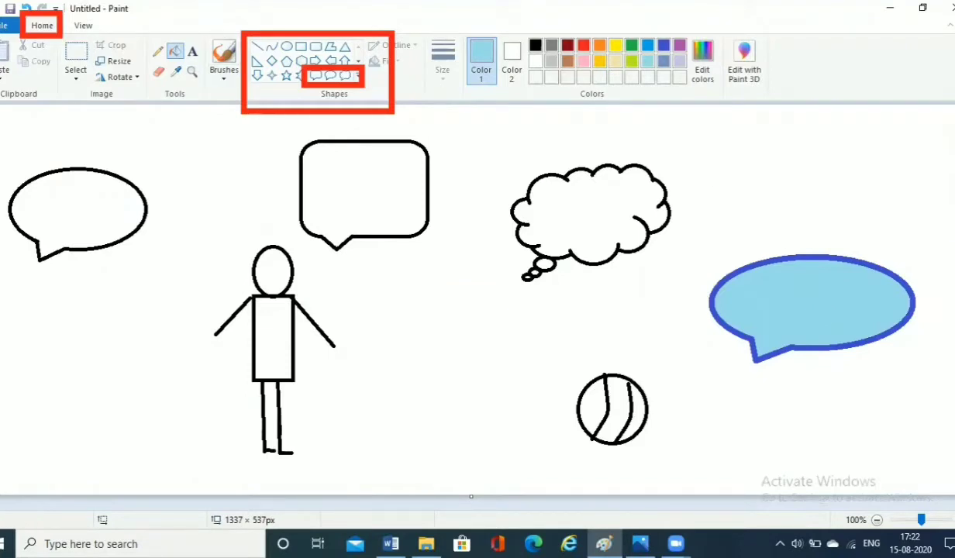
- Undo the callout fill and all four callouts, back to only the figure and the ball
{"action": "left_click", "coordinate": [27, 7]}
{"action": "left_click", "coordinate": [27, 8]}
{"action": "left_click", "coordinate": [27, 8]}
{"action": "left_click", "coordinate": [28, 7]}
{"action": "left_click", "coordinate": [27, 8]}
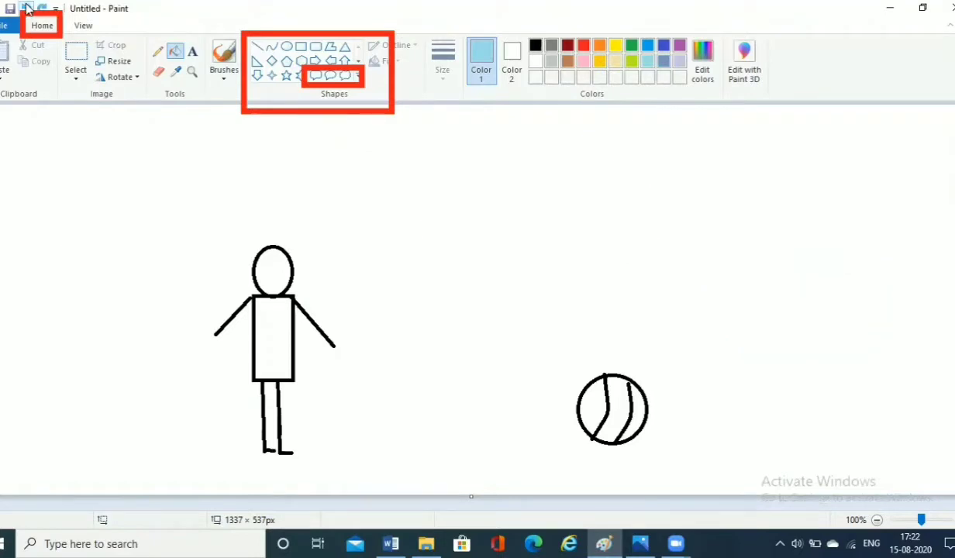
- Draw an indigo oval callout about 290 × 159 px from the figure's head and fill it with light turquoise
{"action": "left_click", "coordinate": [316, 75]}
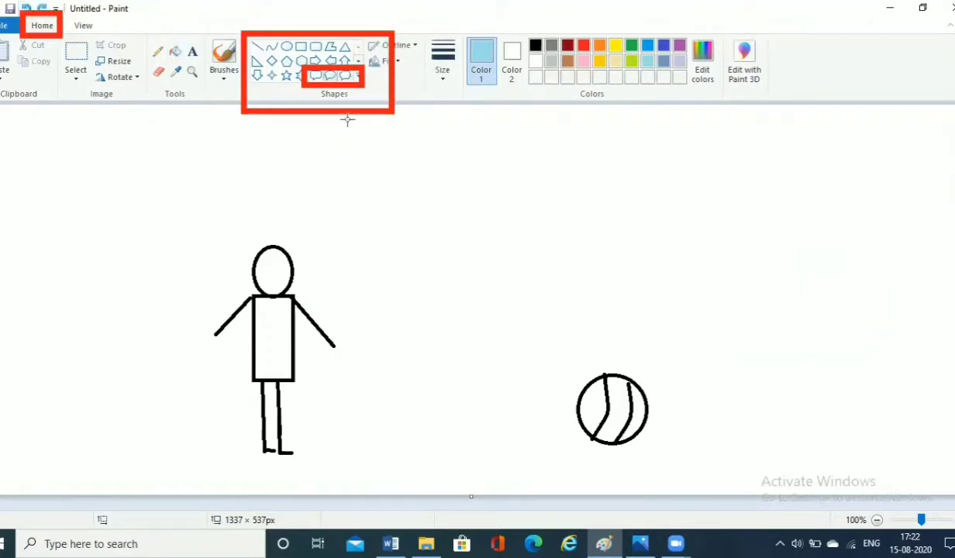
{"action": "left_click", "coordinate": [664, 45]}
{"action": "left_click_drag", "start_coordinate": [279, 155], "coordinate": [490, 270]}
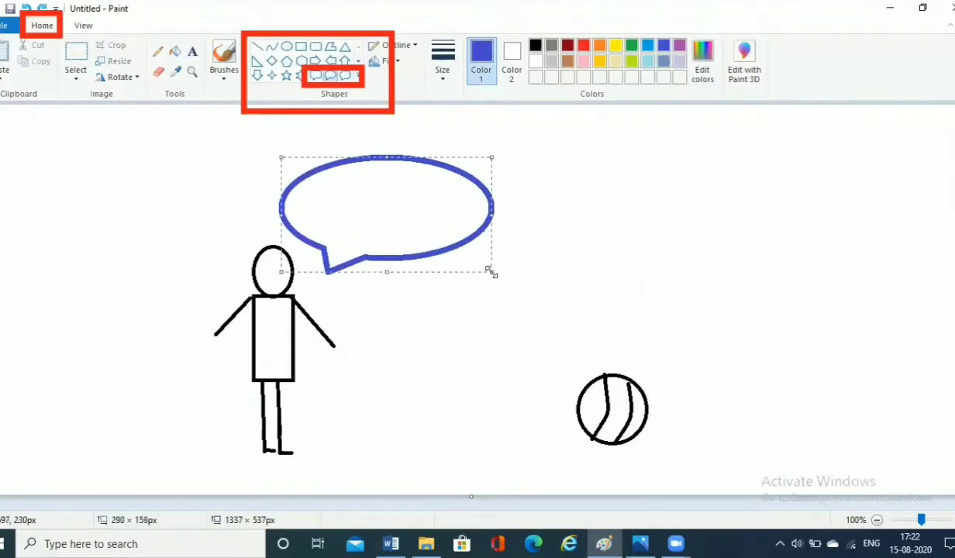
{"action": "left_click", "coordinate": [174, 54]}
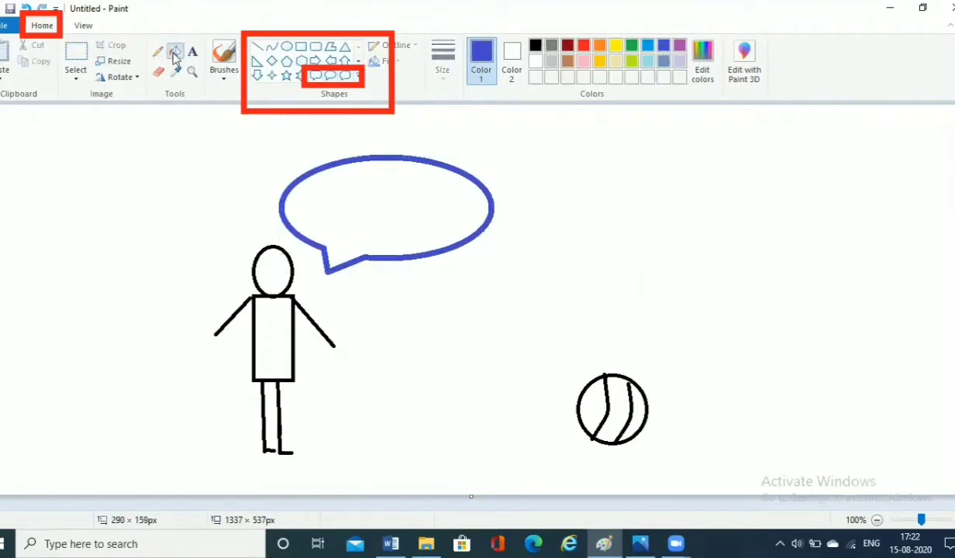
{"action": "left_click", "coordinate": [647, 61]}
{"action": "left_click", "coordinate": [401, 203]}
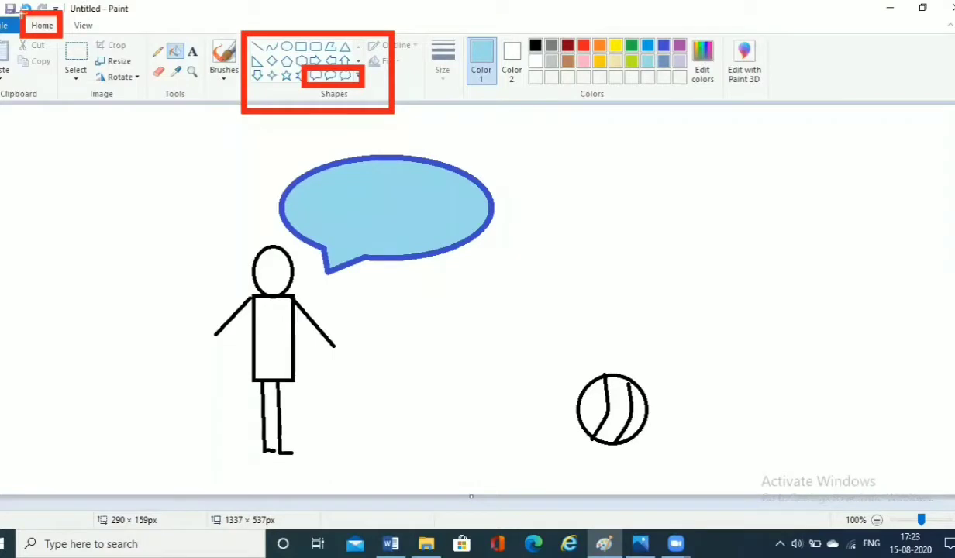
{"action": "mouse_move", "coordinate": [24, 14]}
{"action": "left_mouse_down"}
{"action": "mouse_move", "coordinate": [31, 27]}
{"action": "mouse_move", "coordinate": [60, 38]}
{"action": "left_mouse_up"}
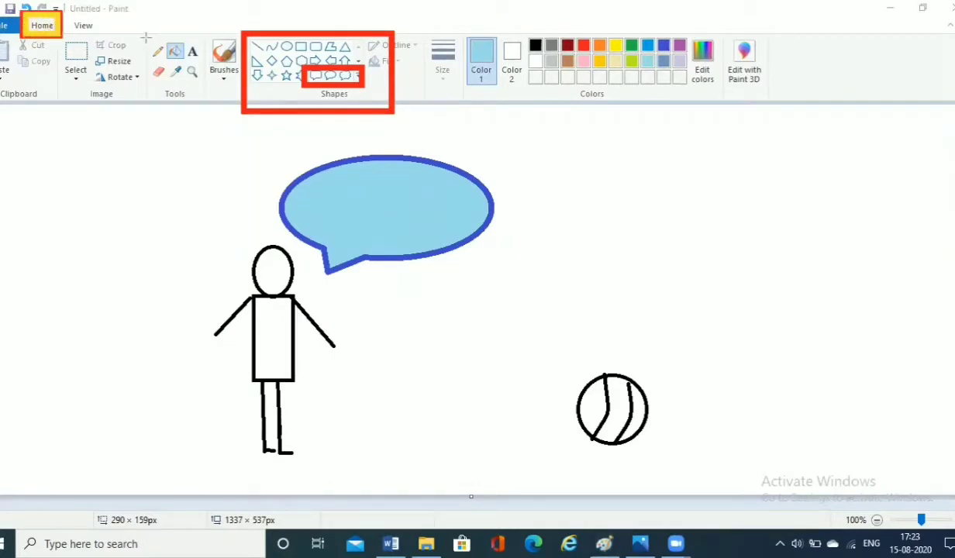
{"action": "mouse_move", "coordinate": [144, 33]}
{"action": "left_mouse_down"}
{"action": "mouse_move", "coordinate": [164, 113]}
{"action": "mouse_move", "coordinate": [207, 113]}
{"action": "mouse_move", "coordinate": [212, 105]}
{"action": "left_mouse_up"}
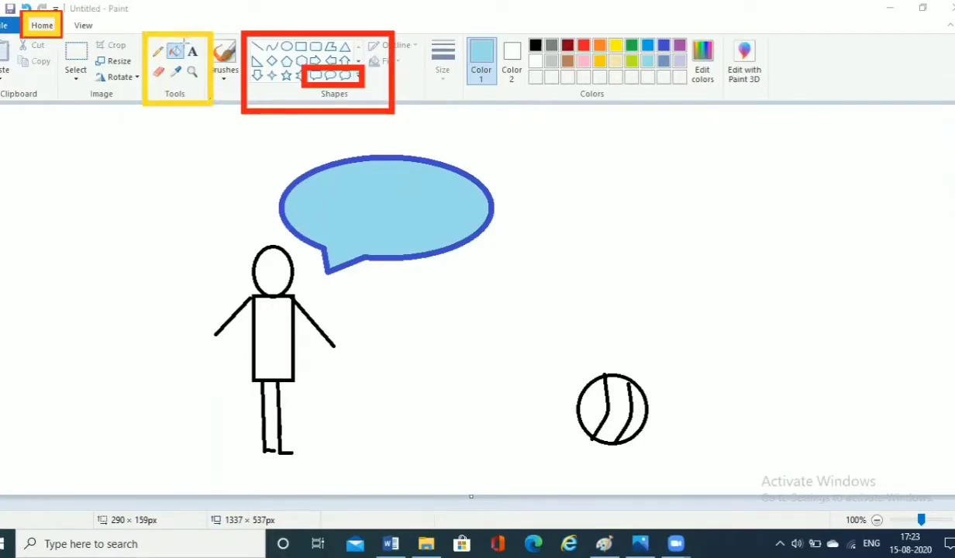
{"action": "left_click_drag", "start_coordinate": [183, 42], "coordinate": [200, 62]}
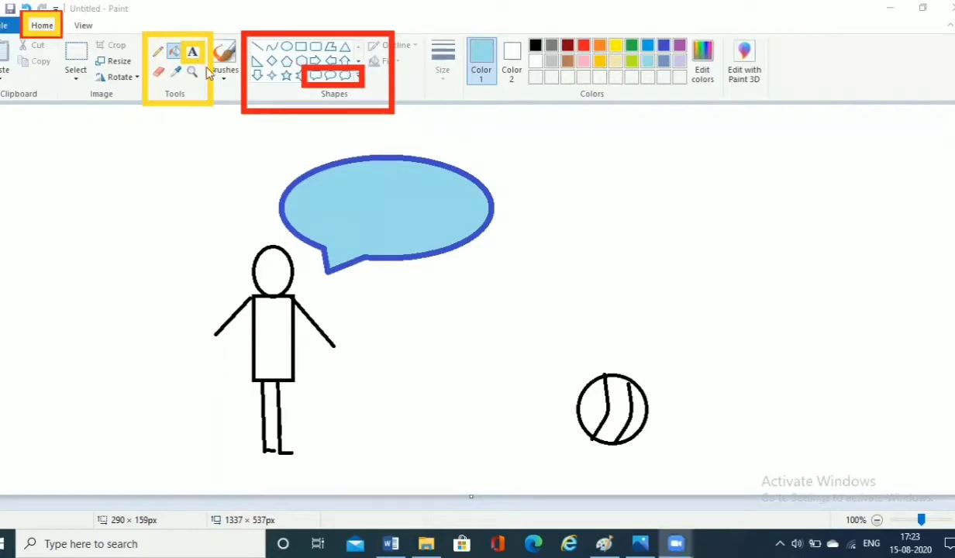
- Start a text box inside the turquoise callout
{"action": "left_click", "coordinate": [194, 54]}
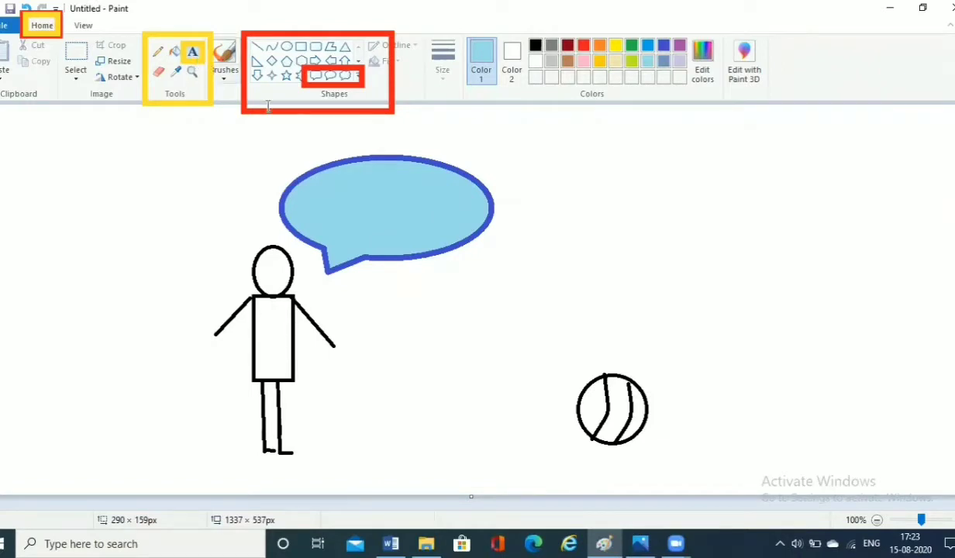
{"action": "left_click", "coordinate": [317, 190]}
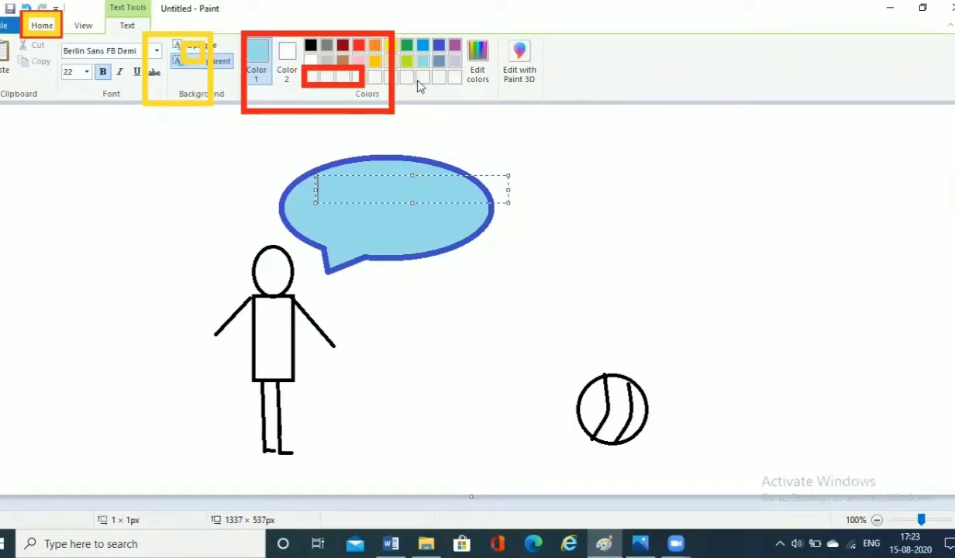
{"action": "left_click", "coordinate": [496, 68]}
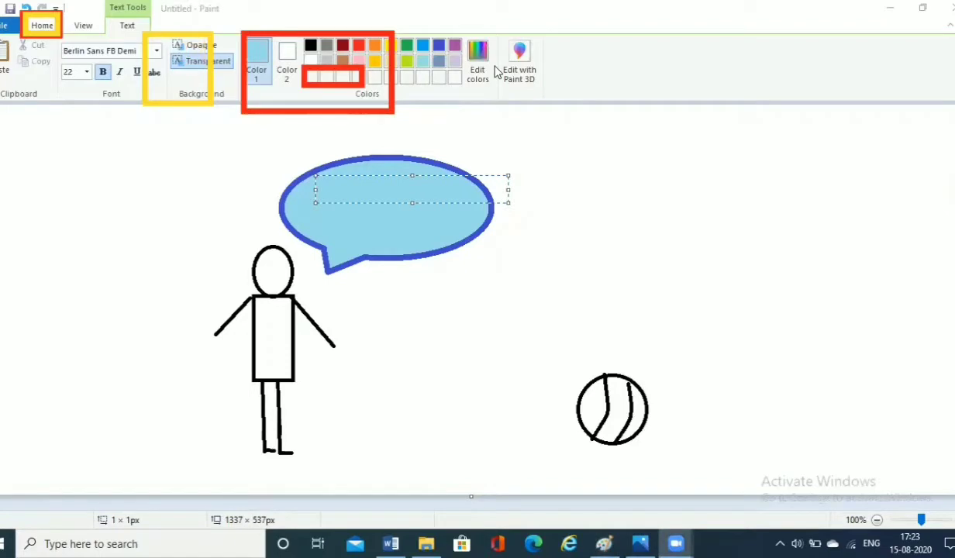
{"action": "left_click", "coordinate": [390, 190]}
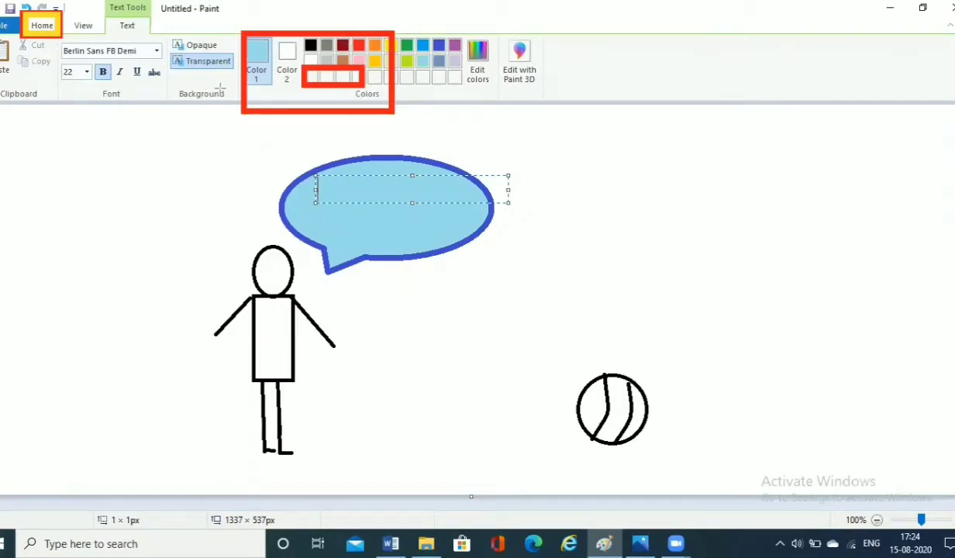
{"action": "left_click", "coordinate": [58, 31]}
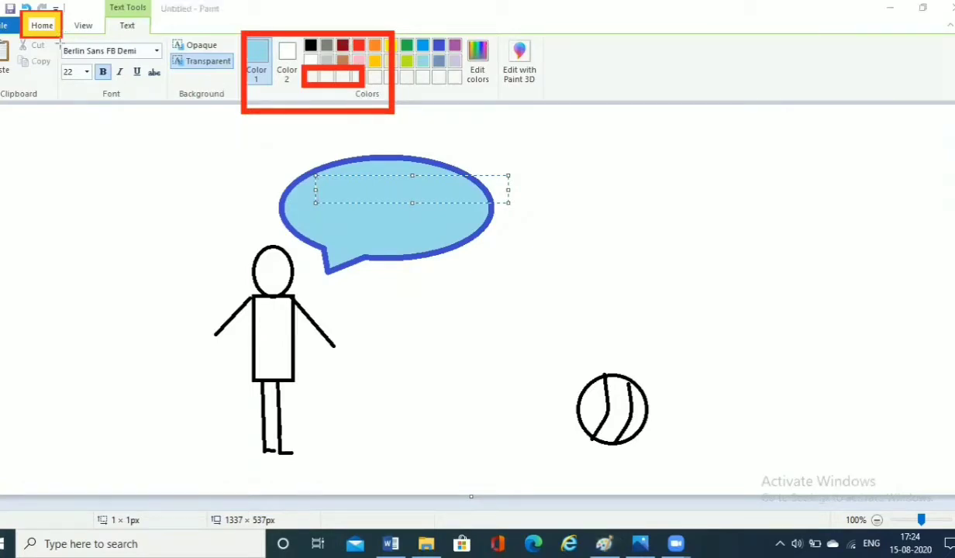
{"action": "mouse_move", "coordinate": [55, 33]}
{"action": "left_mouse_down"}
{"action": "mouse_move", "coordinate": [70, 93]}
{"action": "mouse_move", "coordinate": [168, 101]}
{"action": "left_mouse_up"}
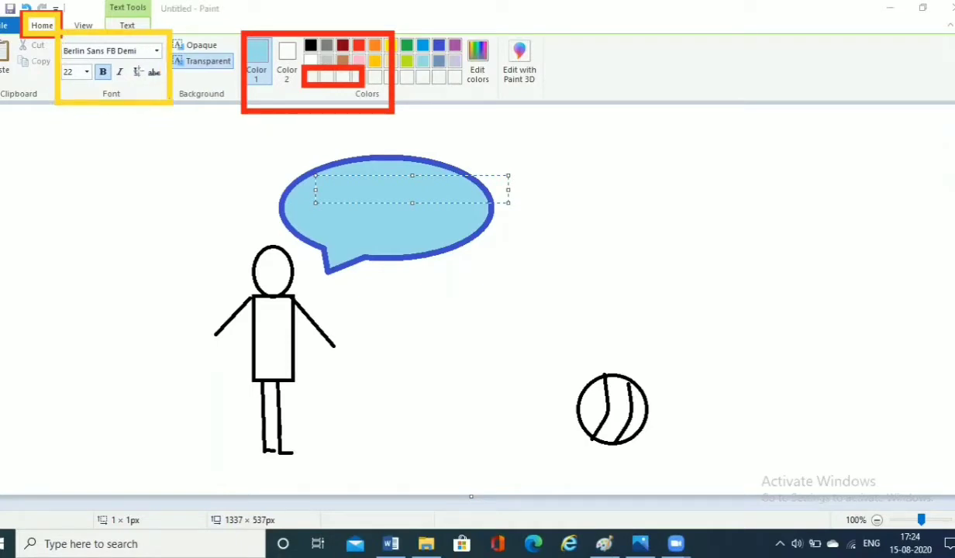
{"action": "left_click", "coordinate": [246, 19]}
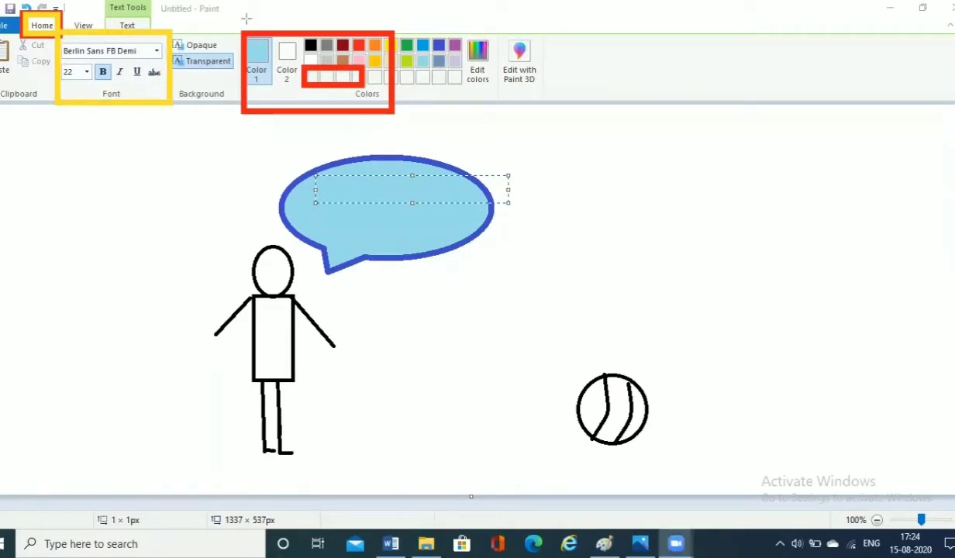
- Set the callout text's font to Franklin Gothic Heavy at size 16
{"action": "left_click", "coordinate": [156, 51]}
{"action": "left_click", "coordinate": [155, 52]}
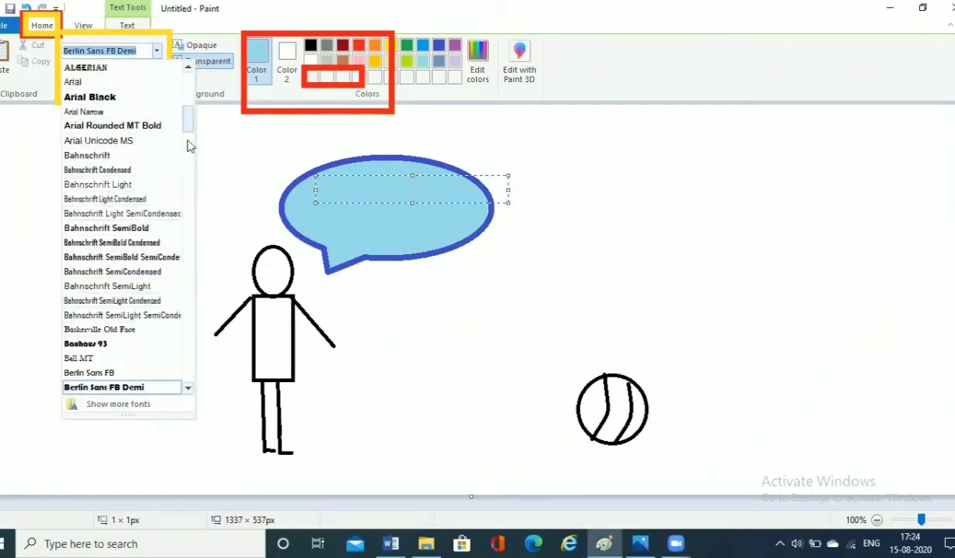
{"action": "left_click_drag", "start_coordinate": [188, 122], "coordinate": [190, 199]}
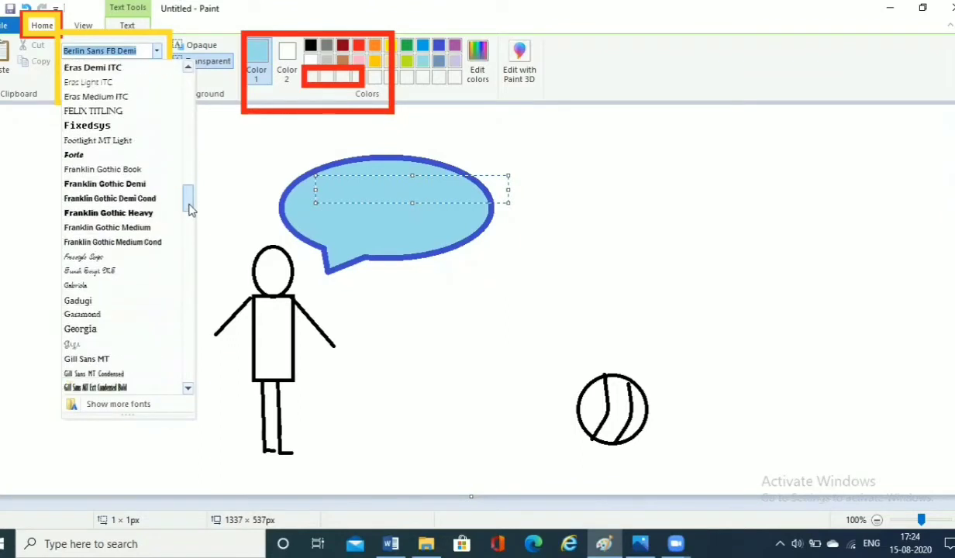
{"action": "left_click", "coordinate": [147, 206]}
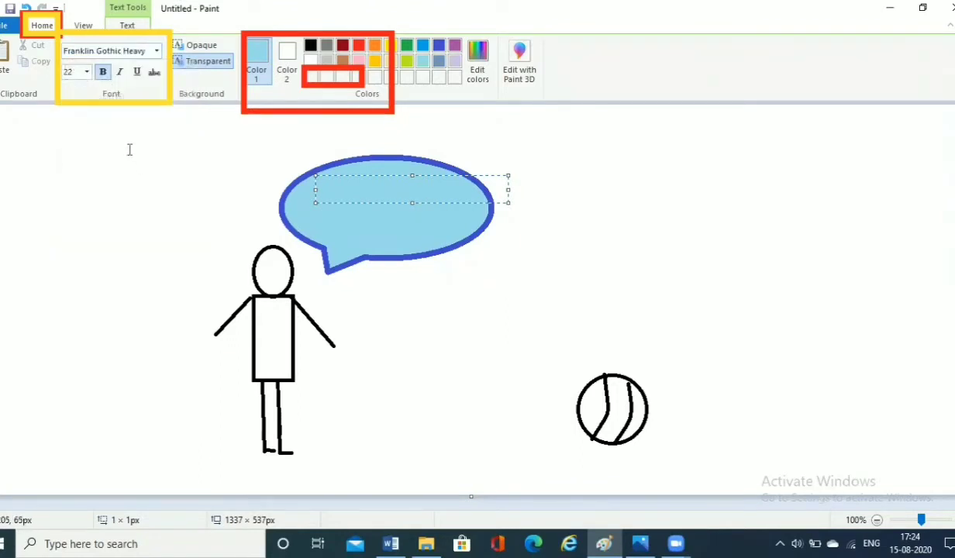
{"action": "left_click", "coordinate": [86, 72]}
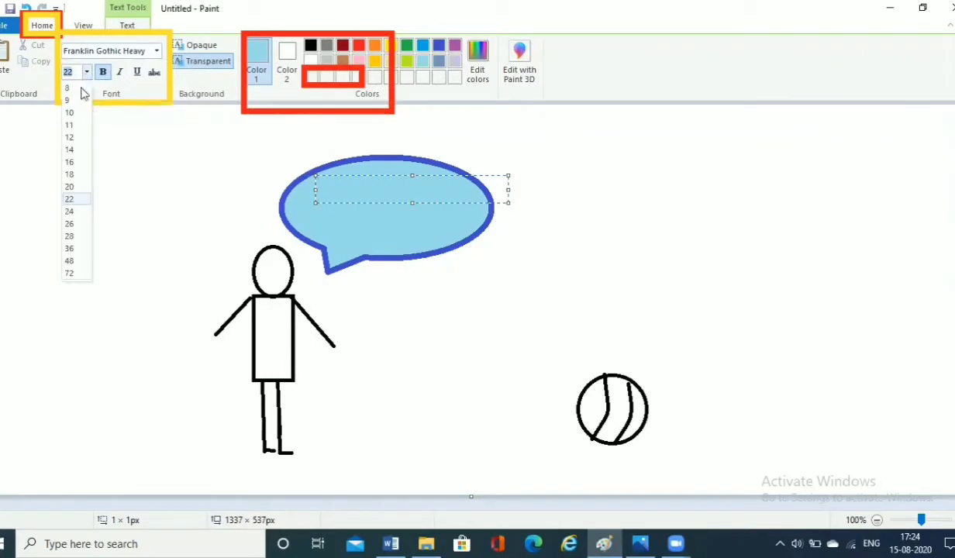
{"action": "left_click", "coordinate": [71, 163]}
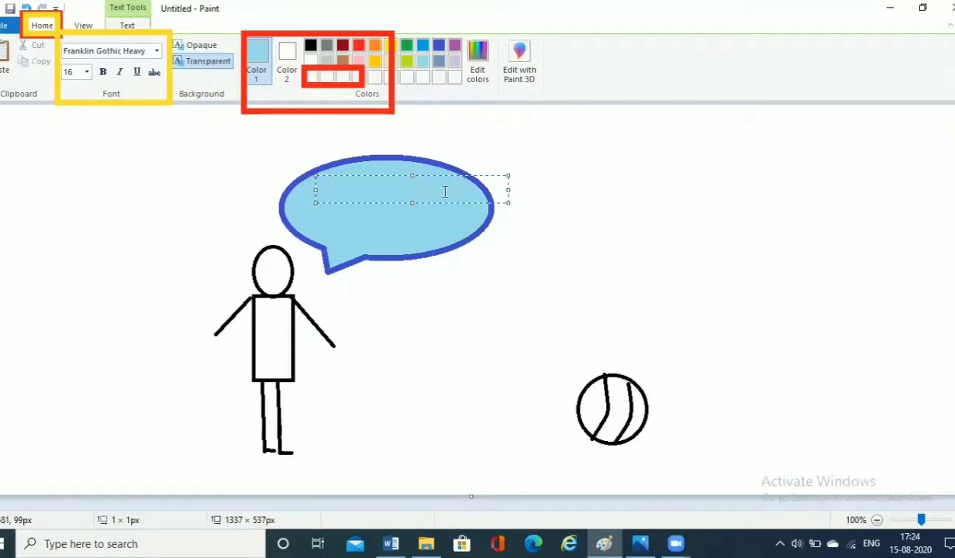
- Enter "Should i kick the ball?" in the callout's text box and colour the text green
{"action": "left_click_drag", "start_coordinate": [465, 188], "coordinate": [311, 186]}
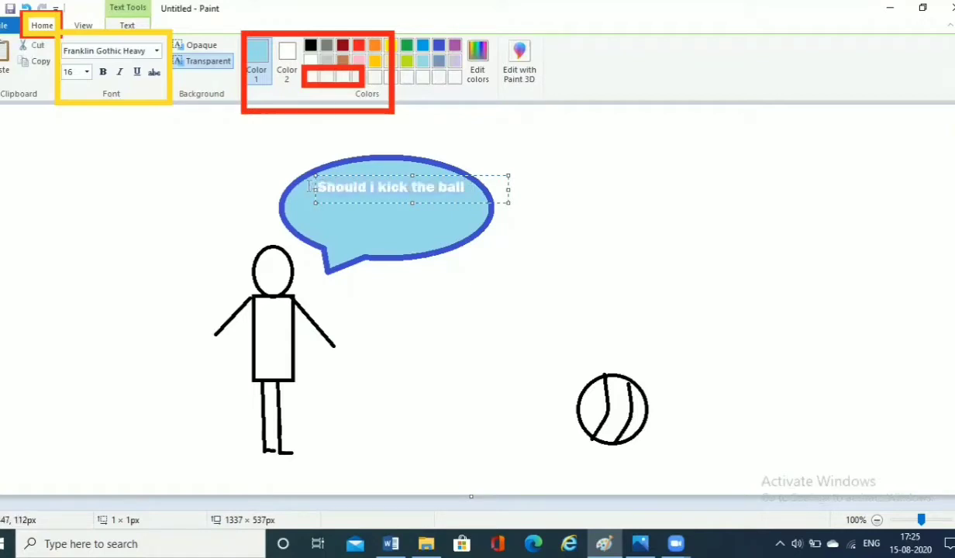
{"action": "left_click", "coordinate": [406, 47]}
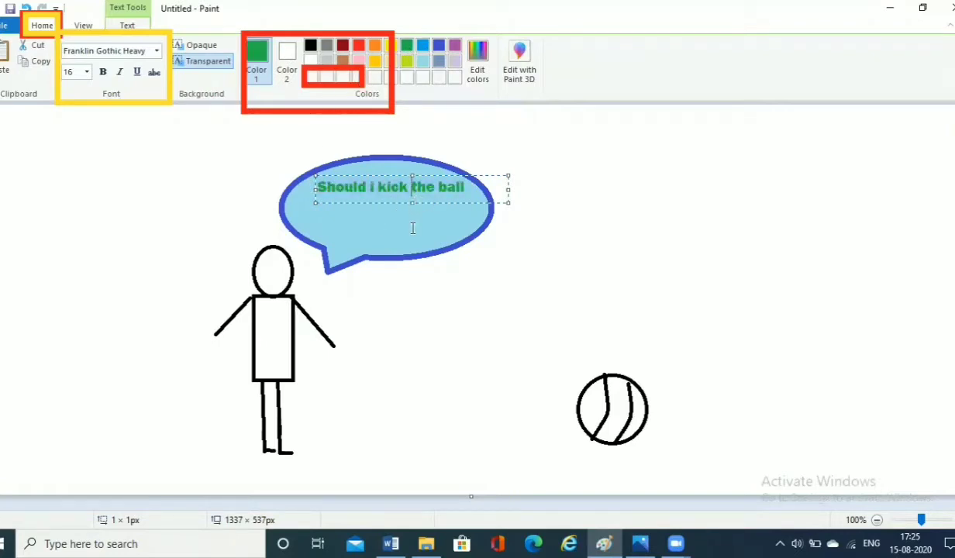
{"action": "left_click", "coordinate": [467, 189]}
{"action": "type", "text": "?"}
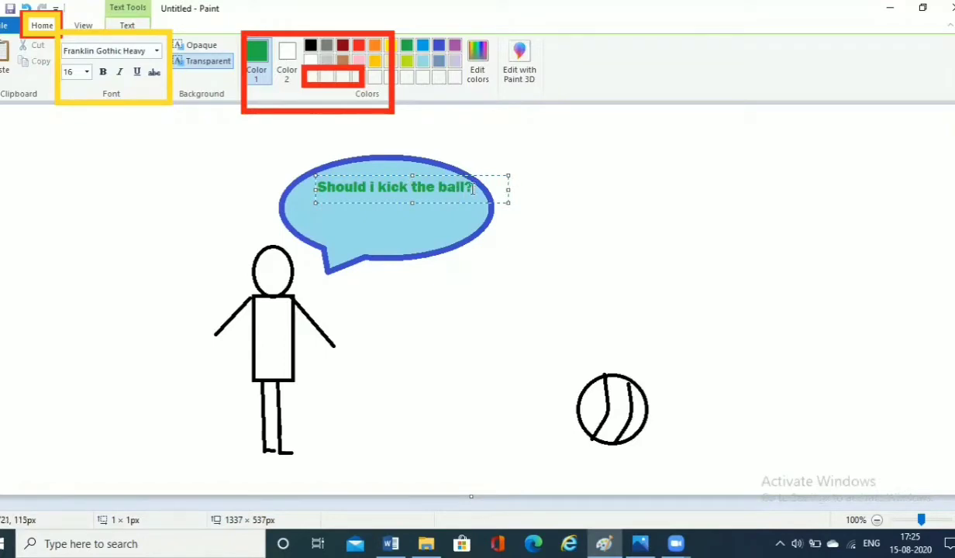
- Set the callout text's size to 22 and fit its text box, about 270 × 104 px, inside the callout
{"action": "left_click", "coordinate": [86, 71]}
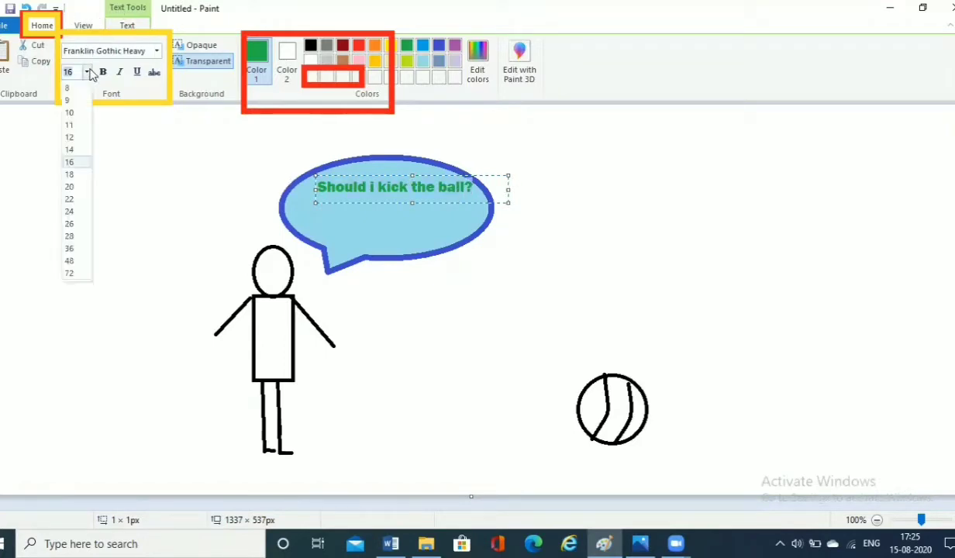
{"action": "left_click", "coordinate": [69, 199]}
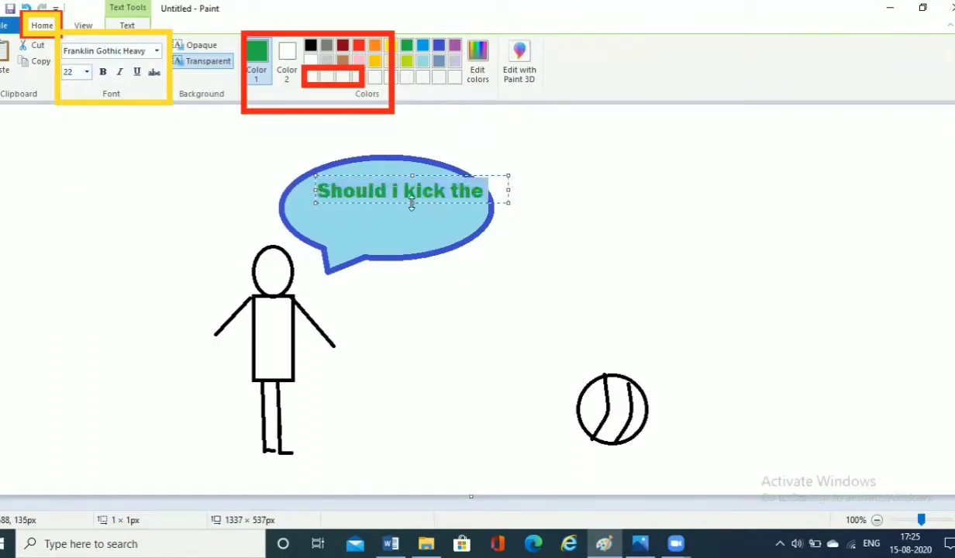
{"action": "left_click_drag", "start_coordinate": [412, 203], "coordinate": [411, 247]}
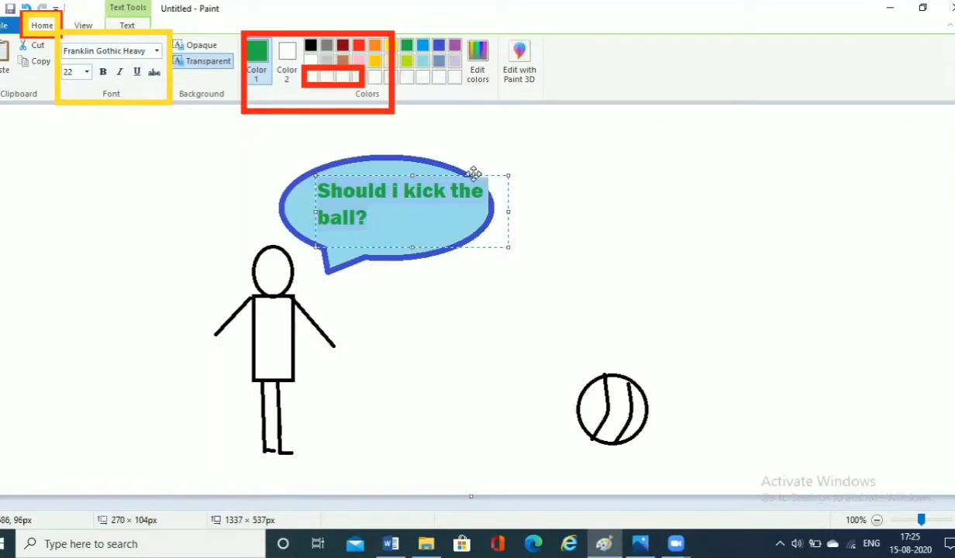
{"action": "left_click_drag", "start_coordinate": [474, 172], "coordinate": [461, 176]}
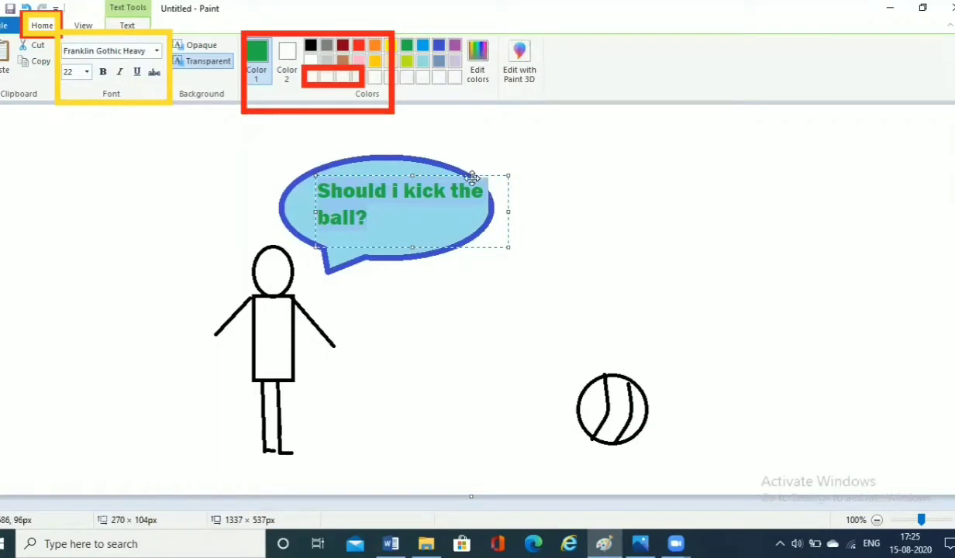
{"action": "left_click", "coordinate": [653, 183]}
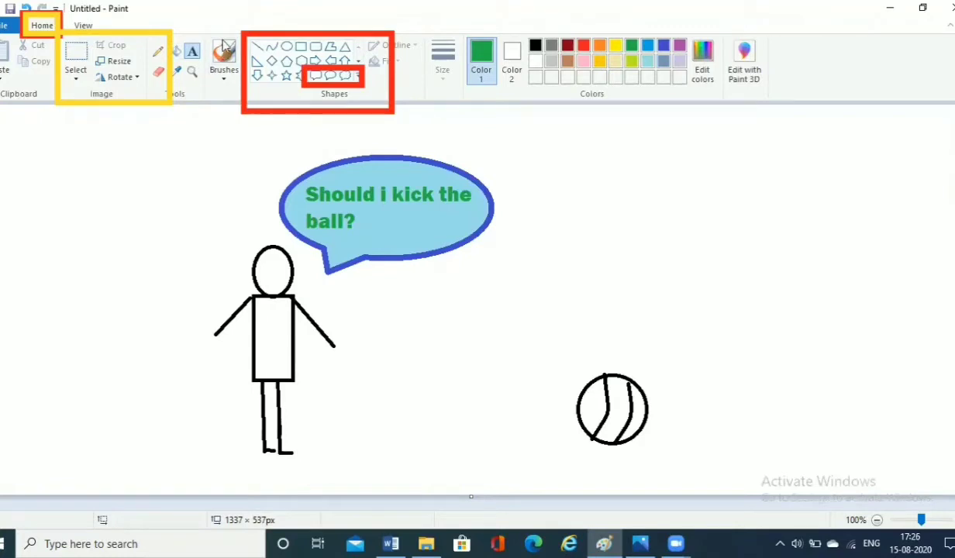
{"action": "key", "text": "ctrl+z"}
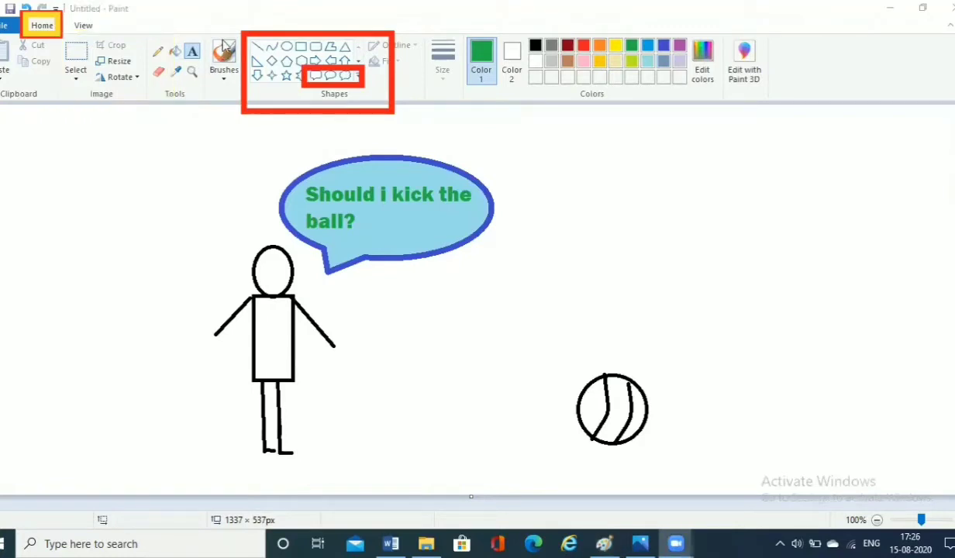
{"action": "left_click", "coordinate": [33, 25]}
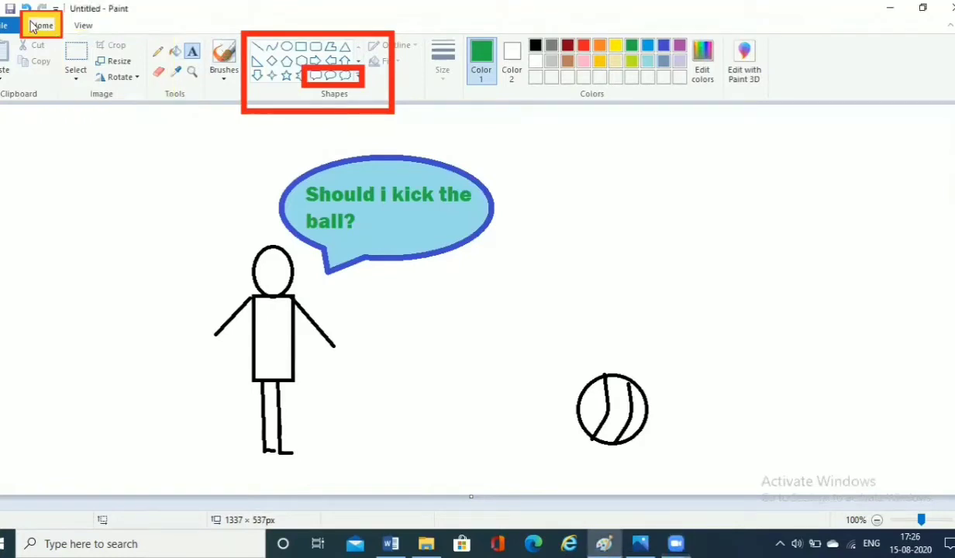
- Start a red text box in the empty area above the ball, with Fixedsys font, size 36 and italic style
{"action": "left_click", "coordinate": [194, 56]}
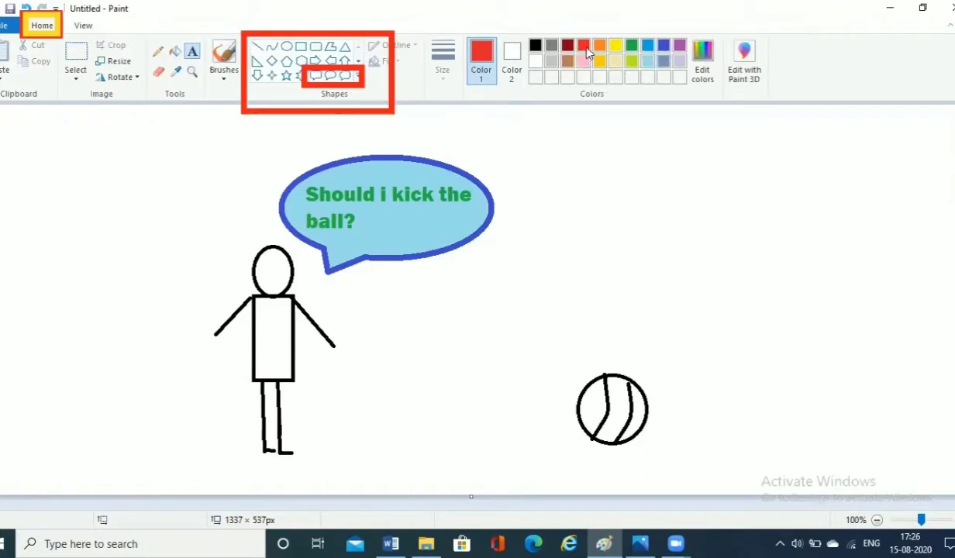
{"action": "left_click", "coordinate": [612, 198]}
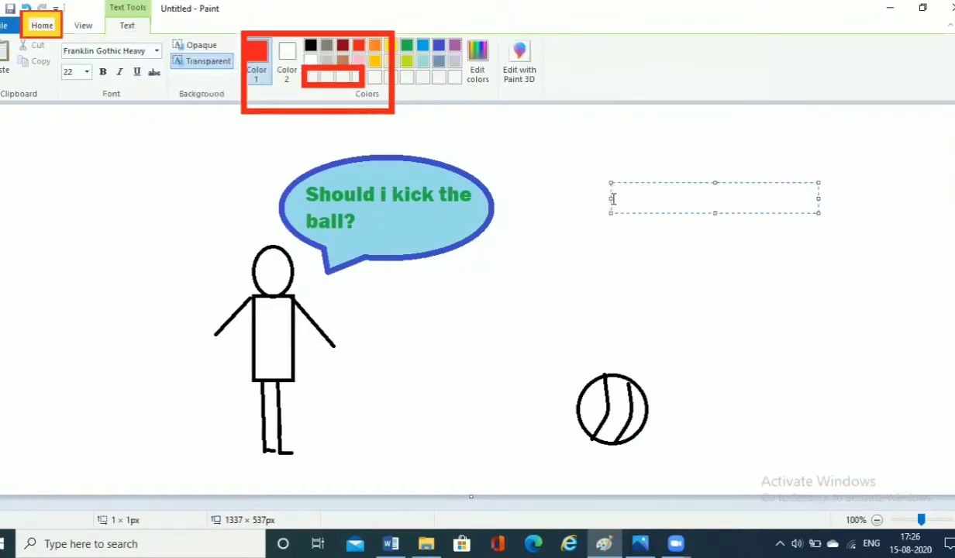
{"action": "left_click", "coordinate": [157, 52]}
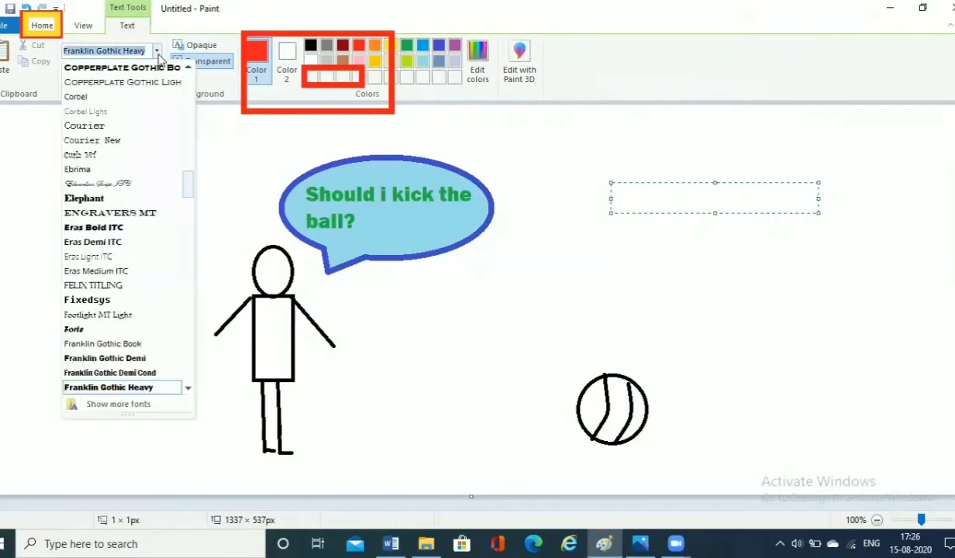
{"action": "left_click", "coordinate": [102, 299]}
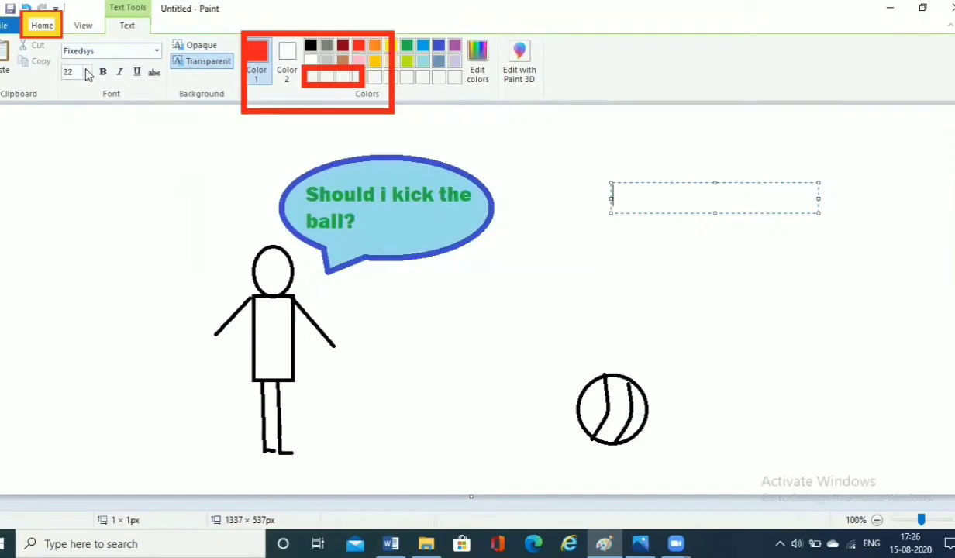
{"action": "left_click", "coordinate": [87, 71]}
{"action": "left_click", "coordinate": [69, 248]}
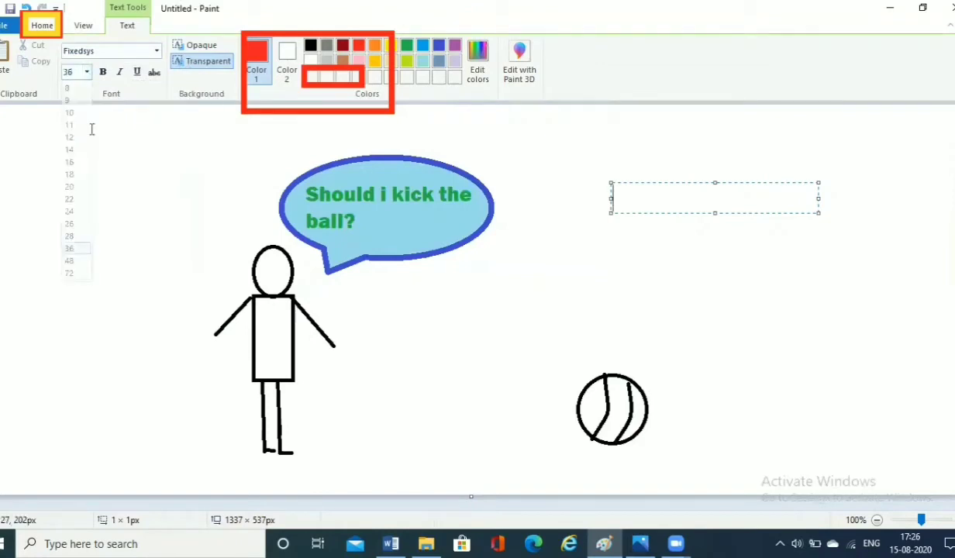
{"action": "left_click", "coordinate": [120, 74]}
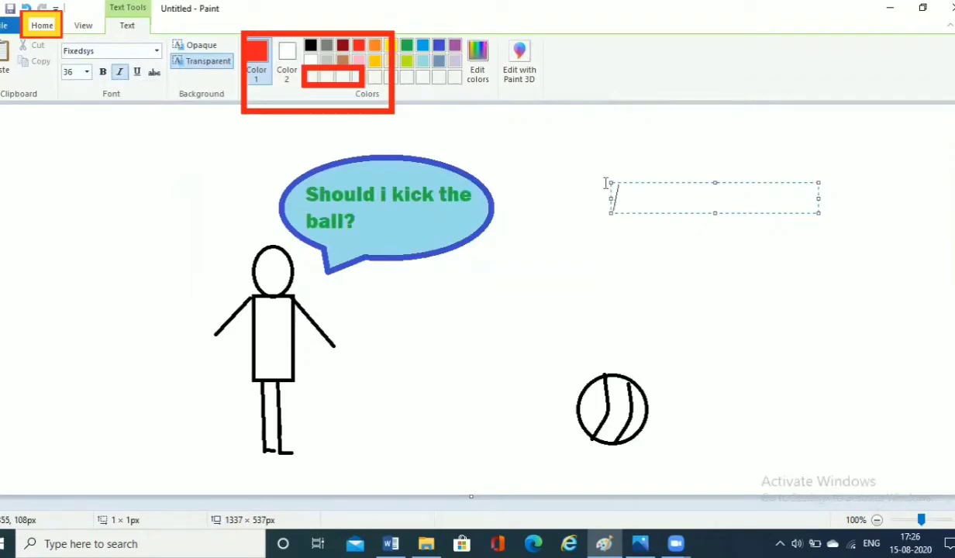
- Enter the caption "A man behind the ball" in the text box and place it on the canvas
{"action": "type", "text": "A "}
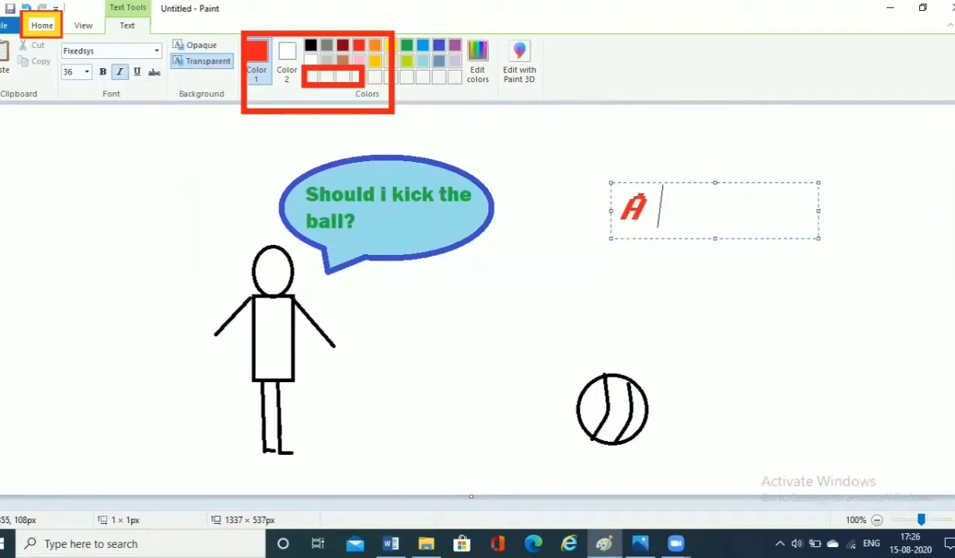
{"action": "type", "text": "man behinf"}
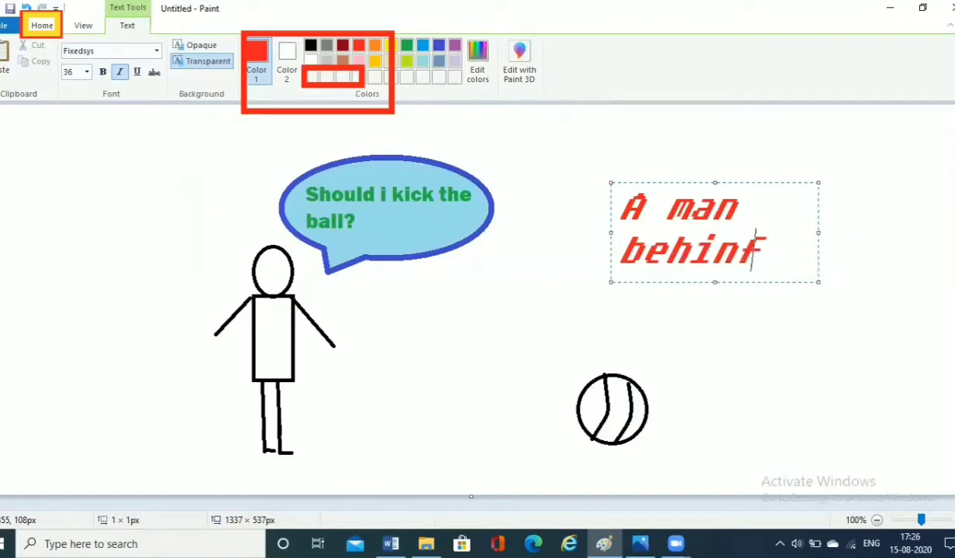
{"action": "key", "text": "BackSpace"}
{"action": "type", "text": "d the ball"}
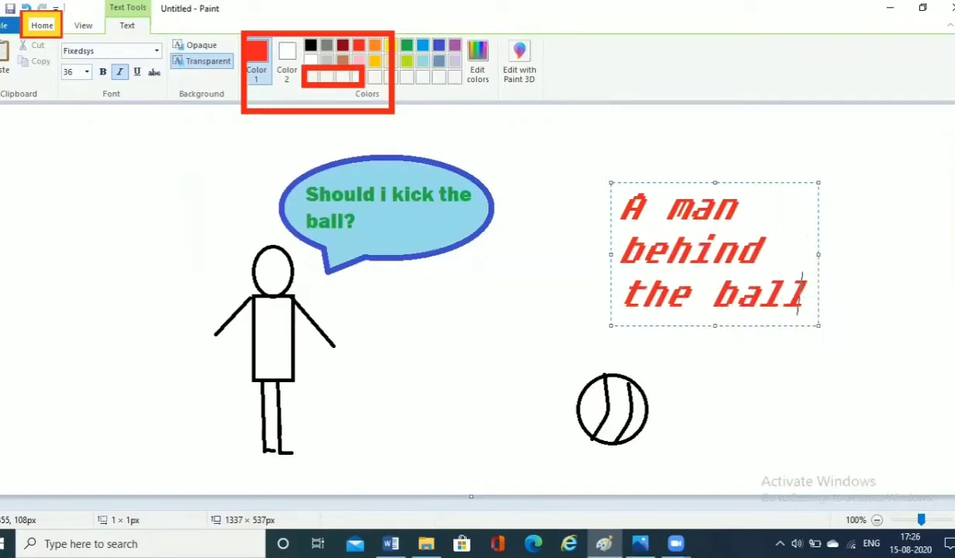
{"action": "key", "text": "Return"}
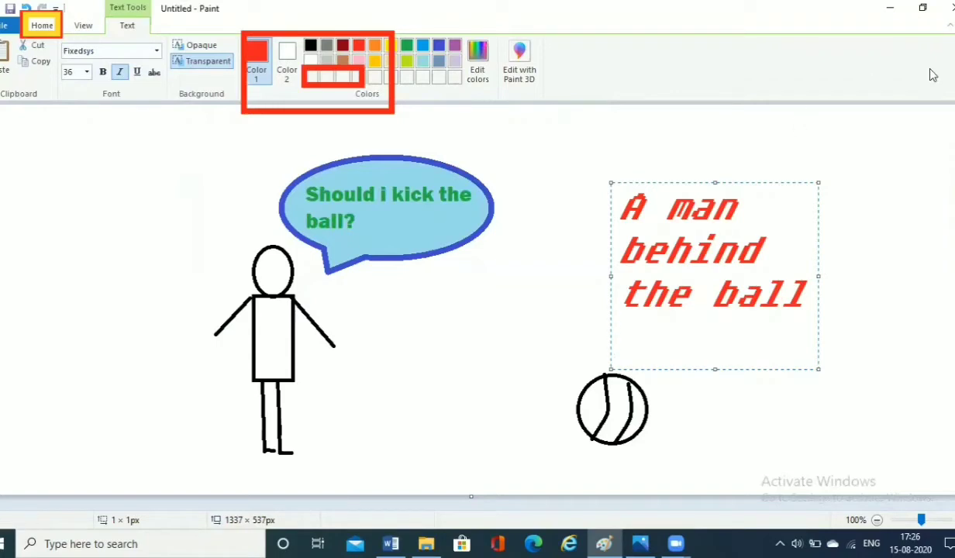
{"action": "left_click", "coordinate": [880, 163]}
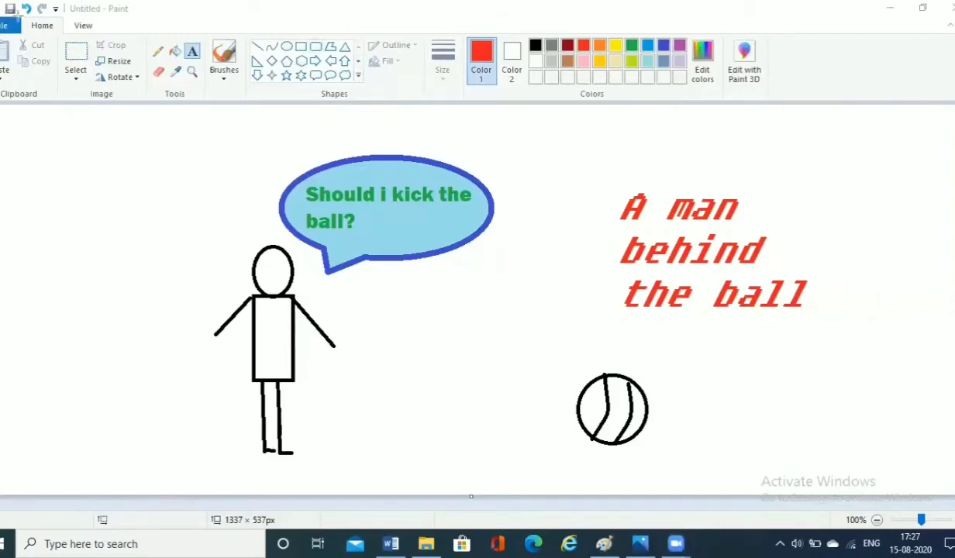
{"action": "mouse_move", "coordinate": [18, 15]}
{"action": "left_mouse_down"}
{"action": "mouse_move", "coordinate": [56, 34]}
{"action": "mouse_move", "coordinate": [62, 89]}
{"action": "mouse_move", "coordinate": [148, 106]}
{"action": "left_mouse_up"}
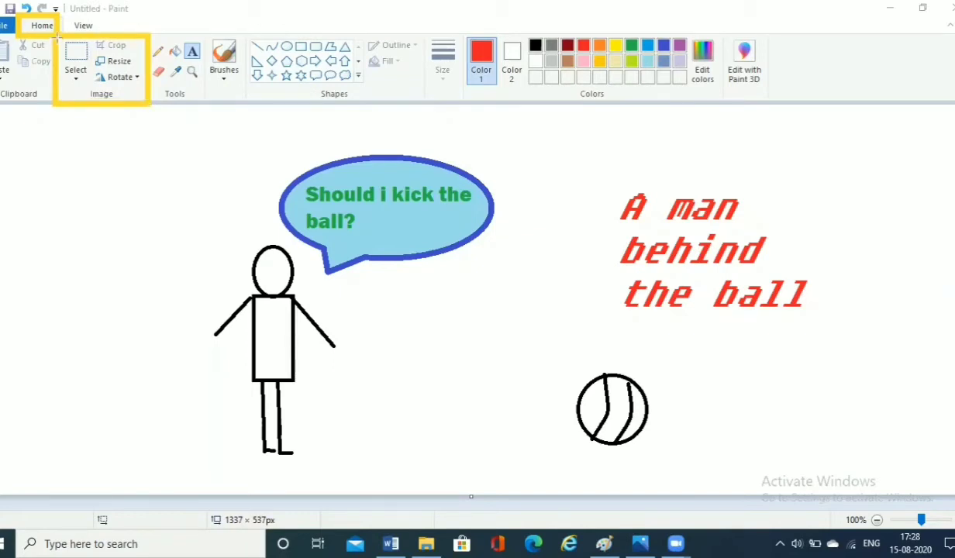
{"action": "left_click_drag", "start_coordinate": [57, 37], "coordinate": [94, 90]}
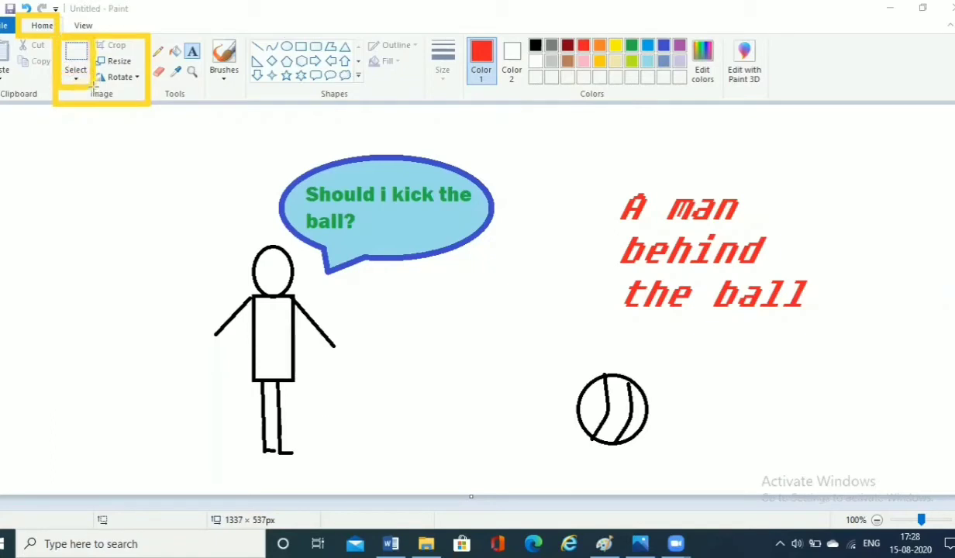
{"action": "left_click", "coordinate": [291, 10]}
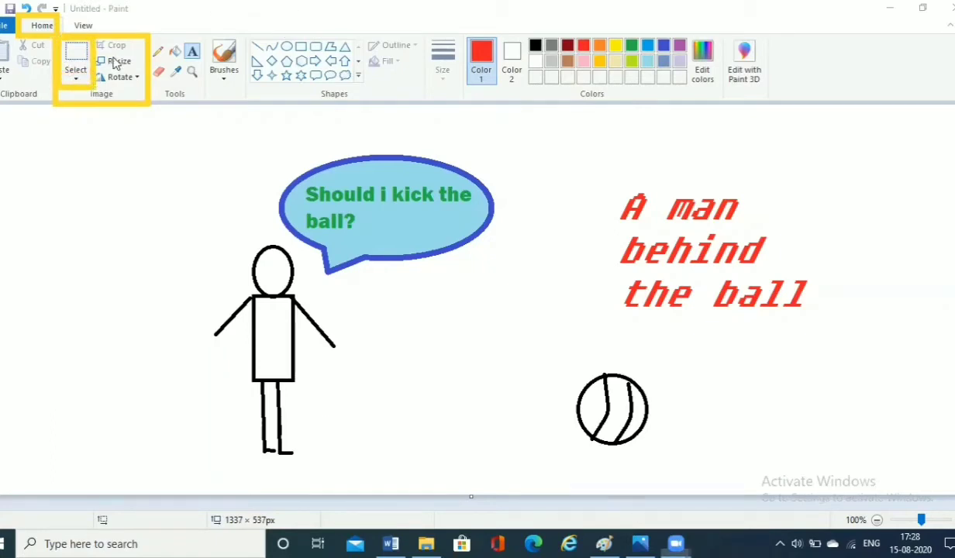
- Duplicate the ball with a rectangular selection of about 139 × 127 px and place the copy on the figure's other side, near foot level
{"action": "left_click", "coordinate": [71, 79]}
{"action": "left_click", "coordinate": [74, 83]}
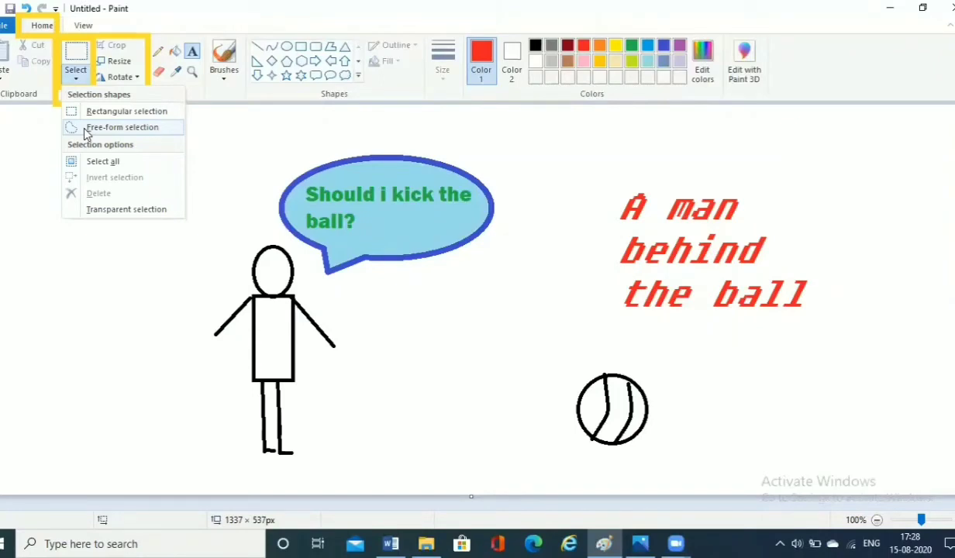
{"action": "left_click", "coordinate": [96, 113]}
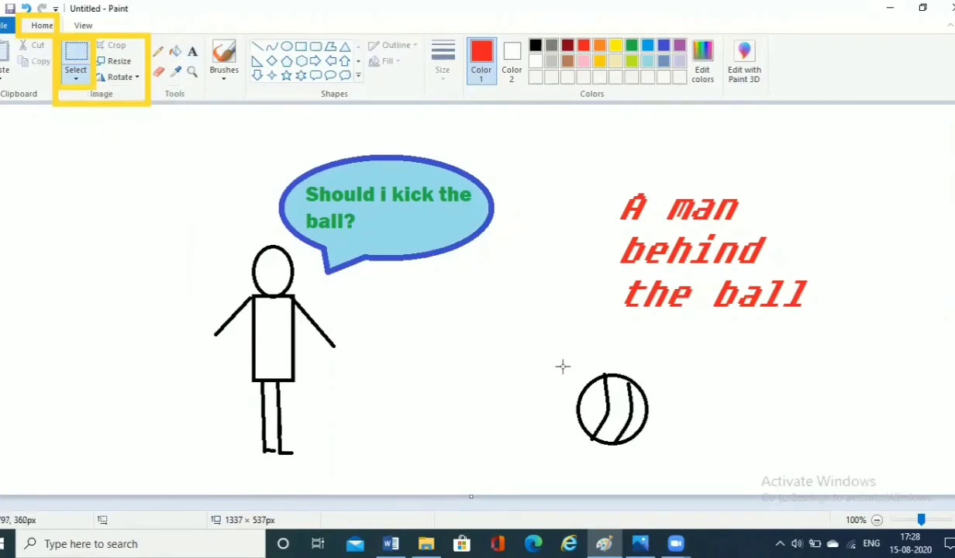
{"action": "left_click_drag", "start_coordinate": [563, 367], "coordinate": [662, 457]}
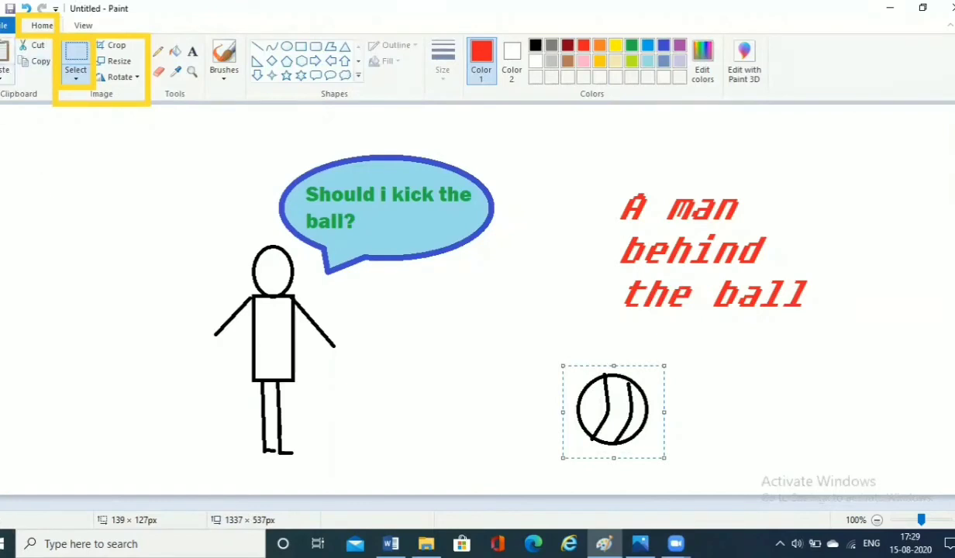
{"action": "left_click", "coordinate": [6, 55]}
{"action": "left_click_drag", "start_coordinate": [55, 173], "coordinate": [63, 414]}
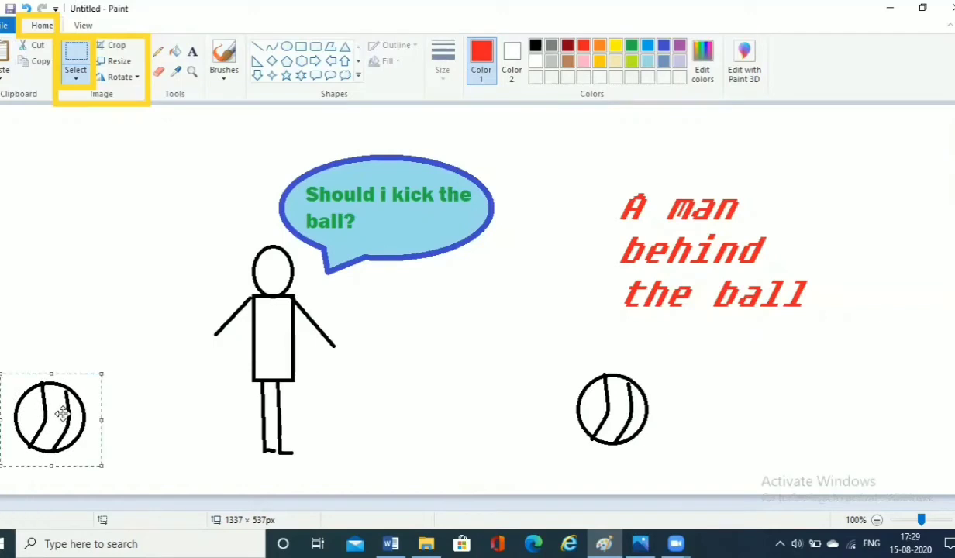